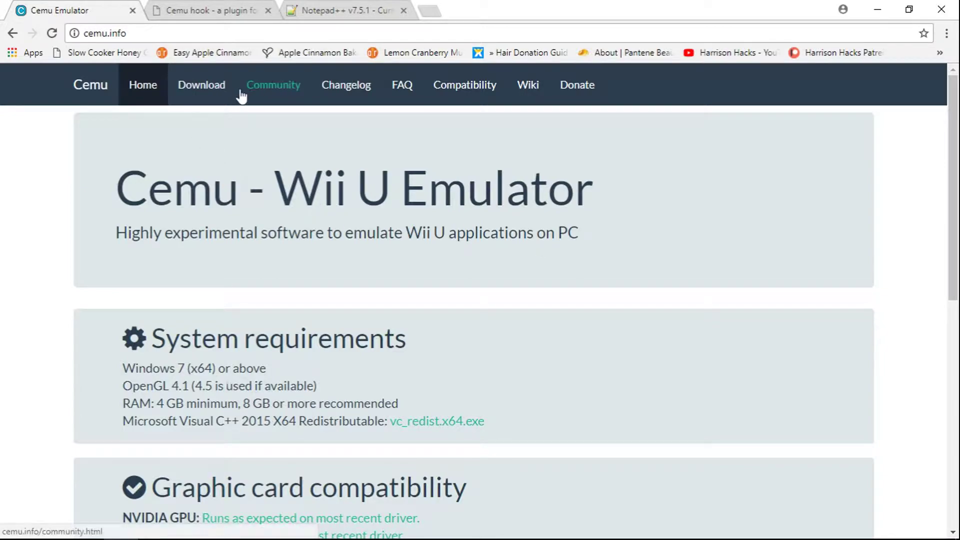
# Download the latest Cemu release, v1.9.1 for Win x64, from cemu.info and close the page.
pyautogui.scroll(-9, 307, 213)
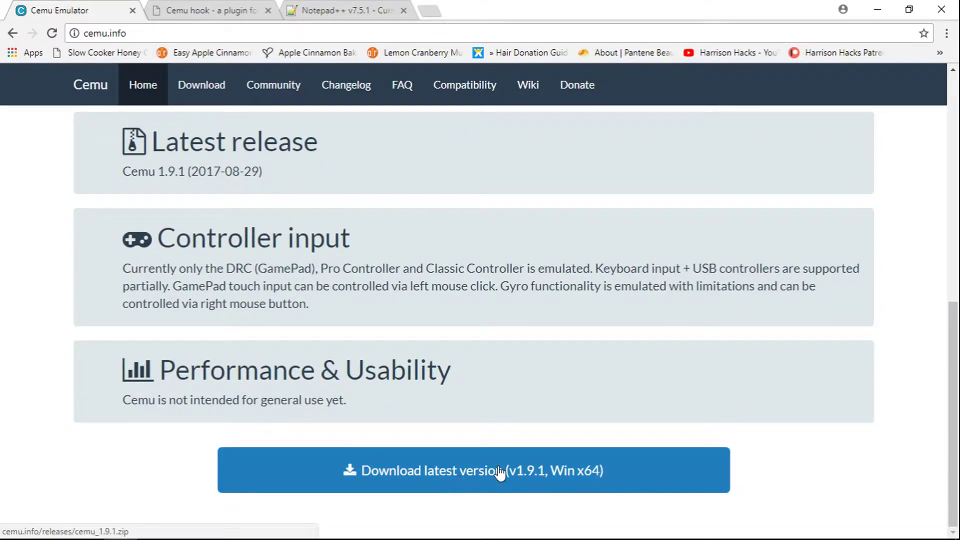
pyautogui.click(537, 479)
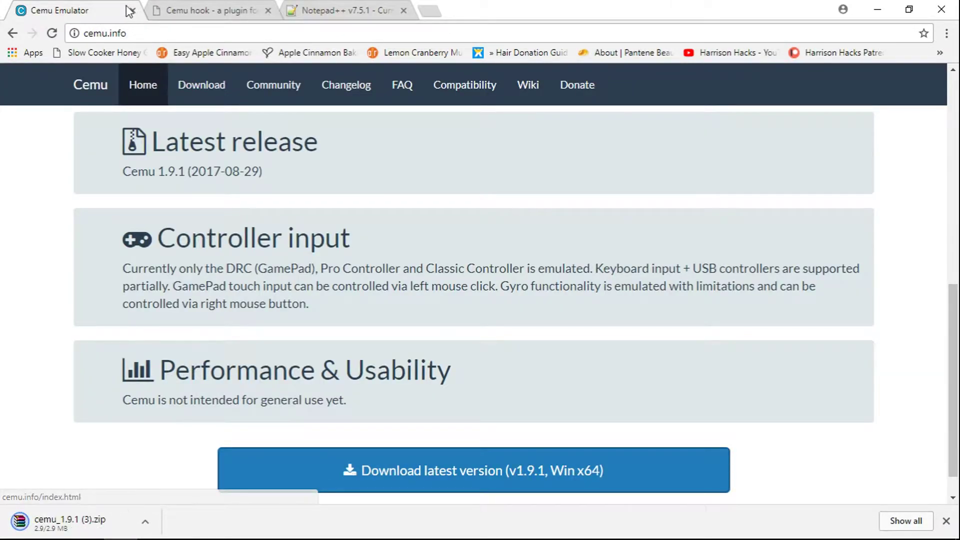
pyautogui.click(132, 11)
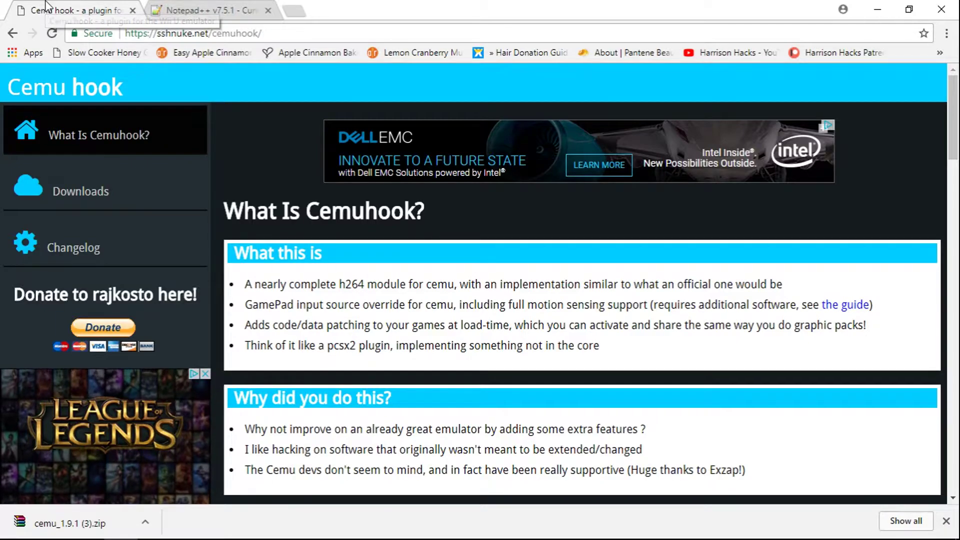
# Download Cemu hook 0.5.3.2 for 1.8.1-1.9.1, close its page, and look over the Notepad++ 7.5.1 download page.
pyautogui.scroll(-8, 547, 241)
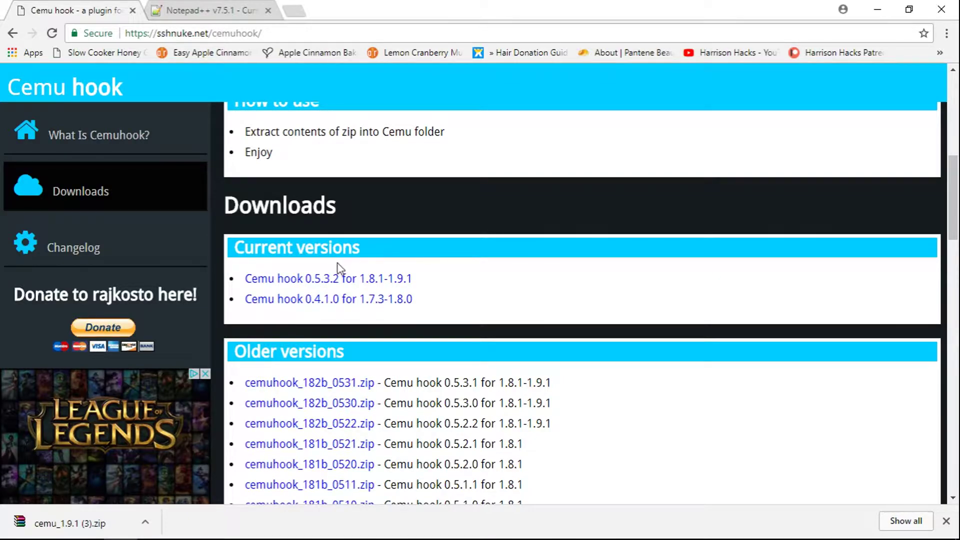
pyautogui.click(322, 283)
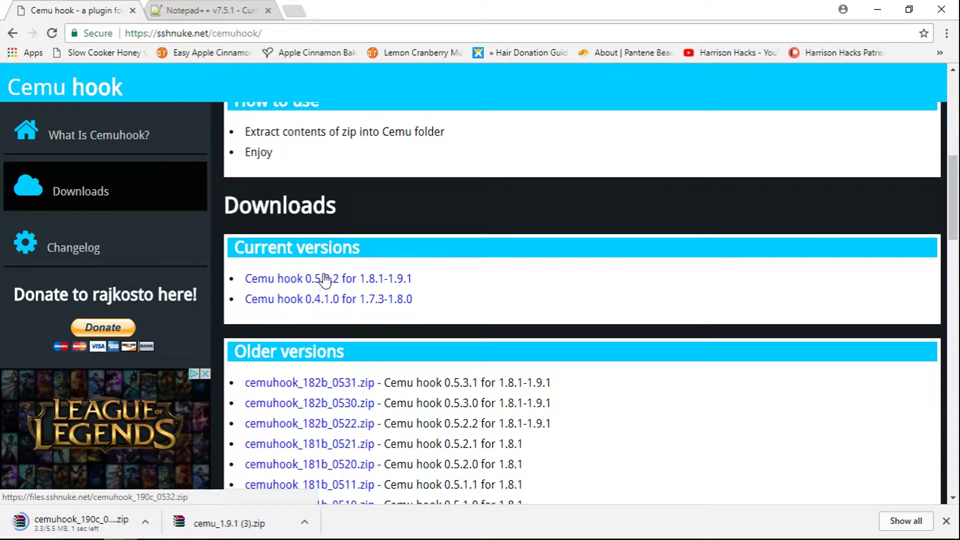
pyautogui.click(133, 11)
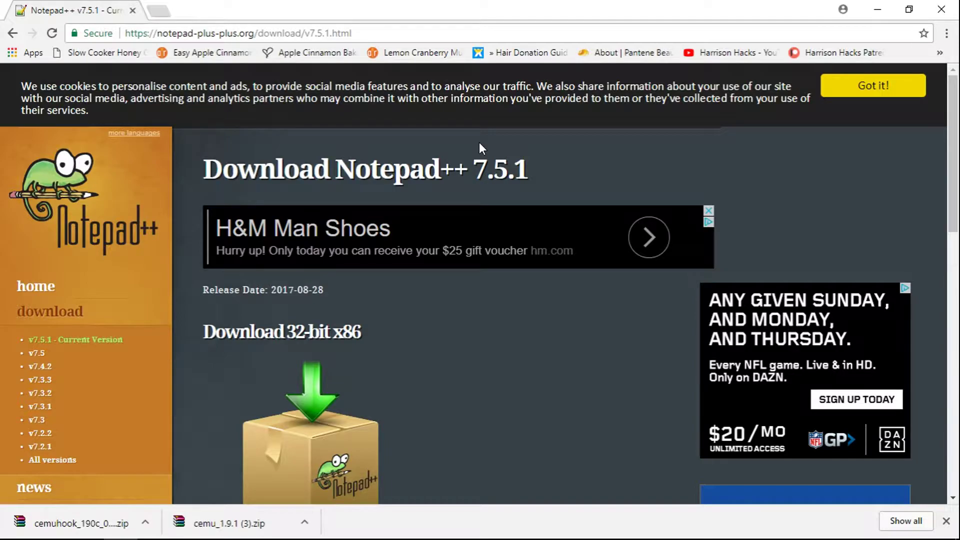
pyautogui.scroll(-7, 479, 142)
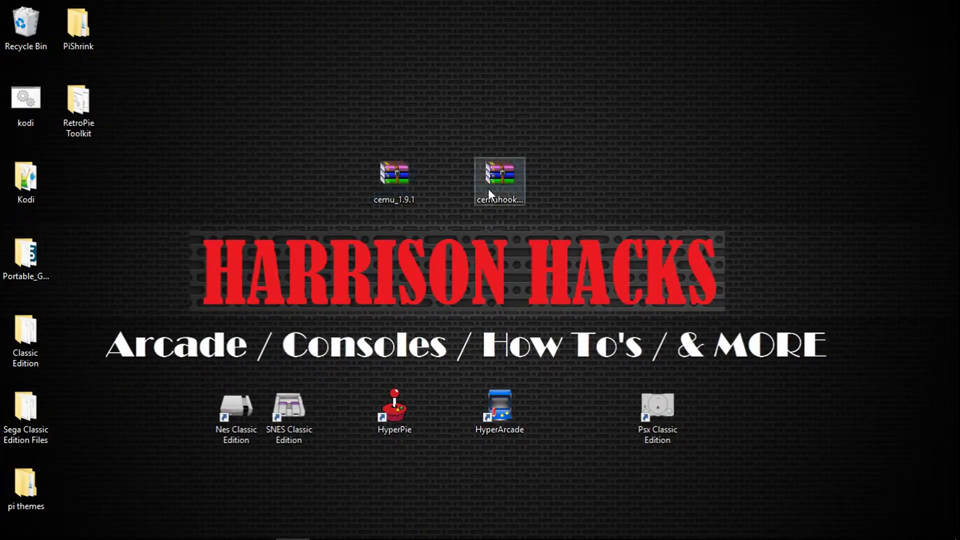
# Extract the cemu_1.9.1 archive onto the desktop with 7-Zip.
pyautogui.click(389, 178)
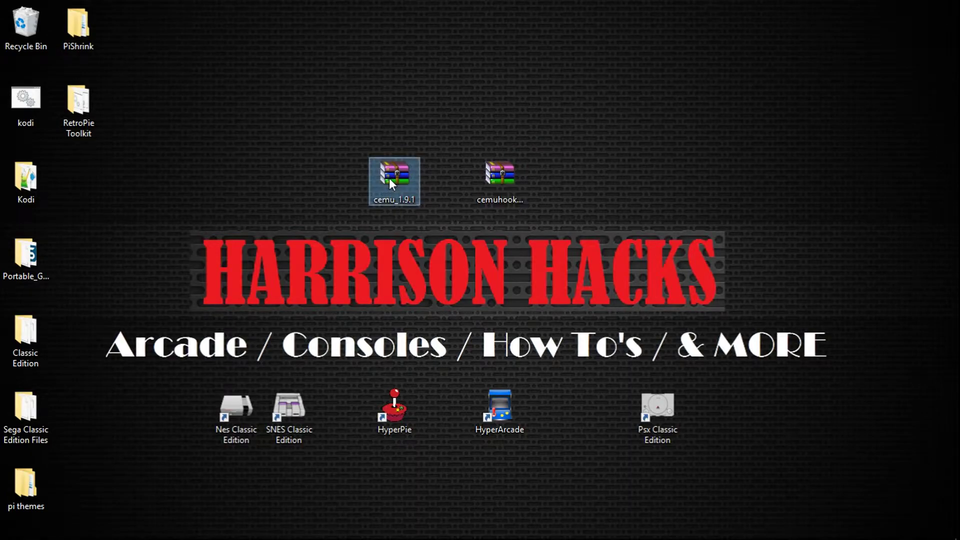
pyautogui.rightClick(389, 178)
pyautogui.moveTo(547, 268)
pyautogui.click(629, 315)
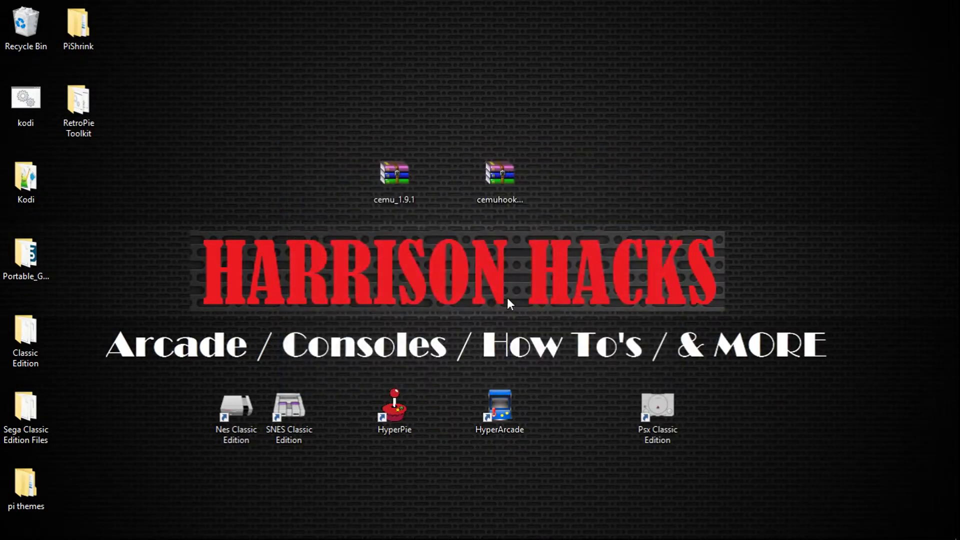
# Swap the desktop positions of the cemu_1.9.1 archive and its extracted folder, placing the folder beside the cemuhook archive.
pyautogui.moveTo(76, 195); pyautogui.dragTo(394, 125)
pyautogui.moveTo(400, 177); pyautogui.dragTo(91, 183)
pyautogui.moveTo(393, 117); pyautogui.dragTo(377, 187)
# Move the cemuhook_190c_0532 archive into the cemu_1.9.1 folder and extract it there with 7-Zip.
pyautogui.click(507, 180)
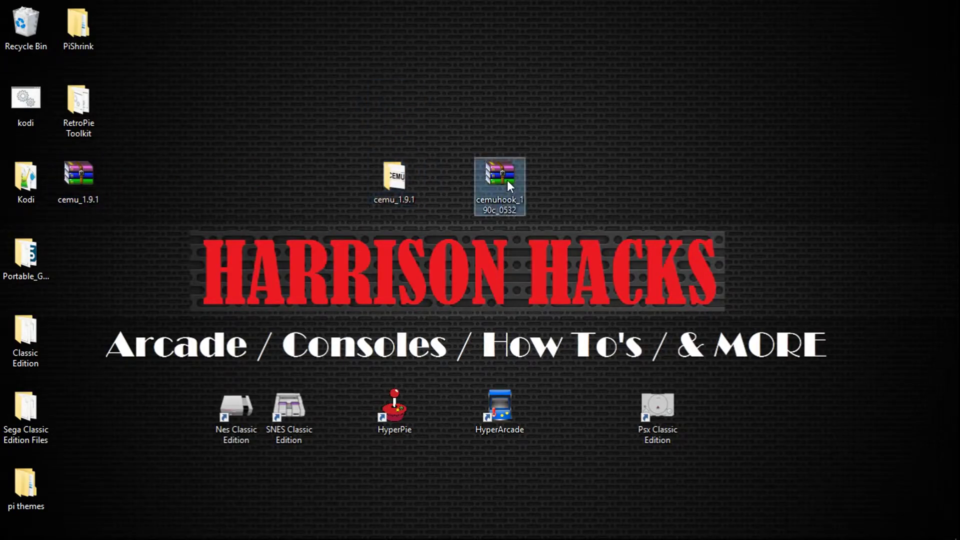
pyautogui.moveTo(507, 180); pyautogui.dragTo(403, 183)
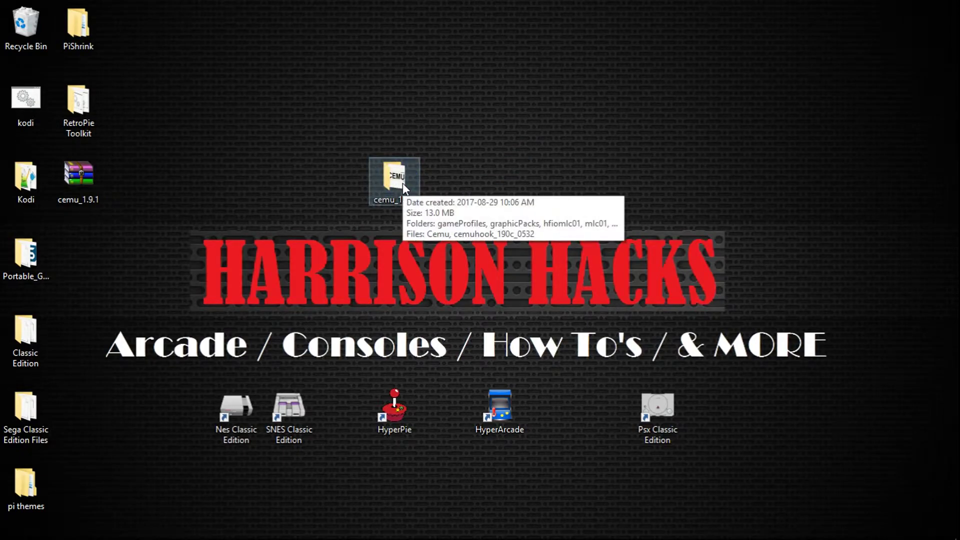
pyautogui.doubleClick(404, 184)
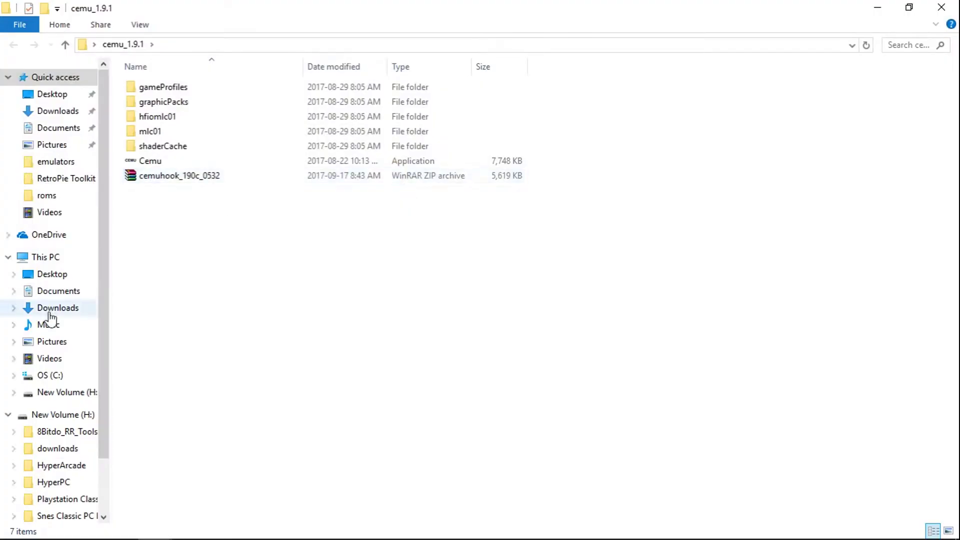
pyautogui.click(170, 182)
pyautogui.rightClick(160, 181)
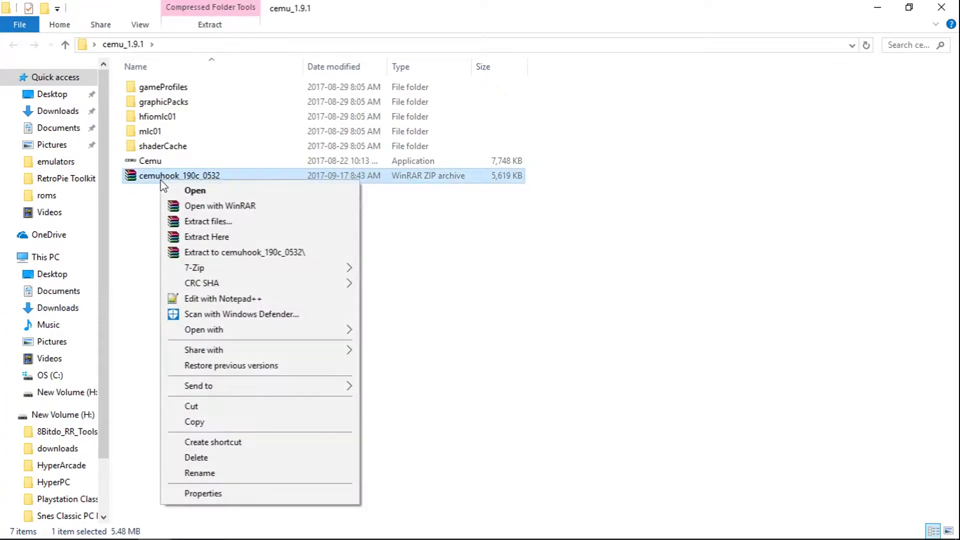
pyautogui.moveTo(332, 268)
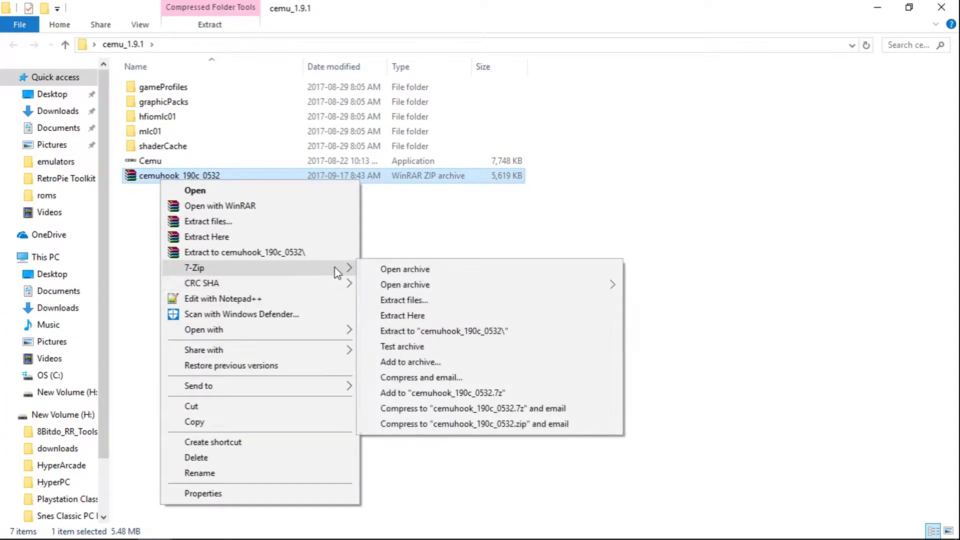
pyautogui.click(386, 317)
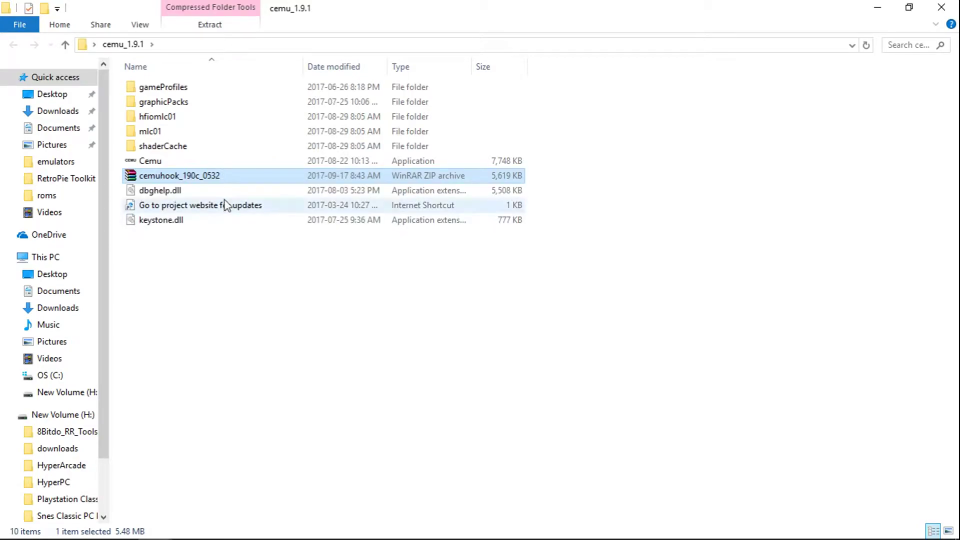
# Delete the cemuhook_190c_0532 archive from the cemu_1.9.1 folder and close the folder window.
pyautogui.rightClick(198, 182)
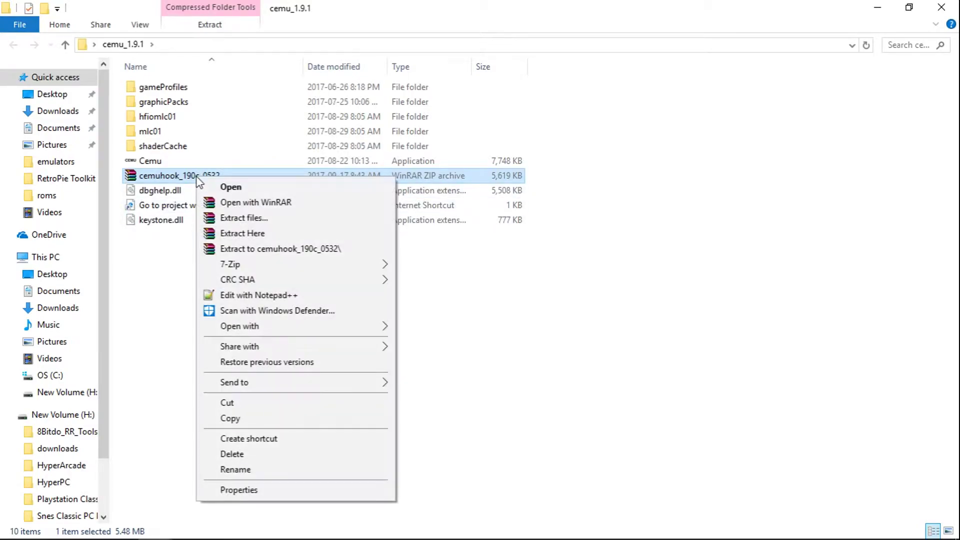
pyautogui.click(241, 454)
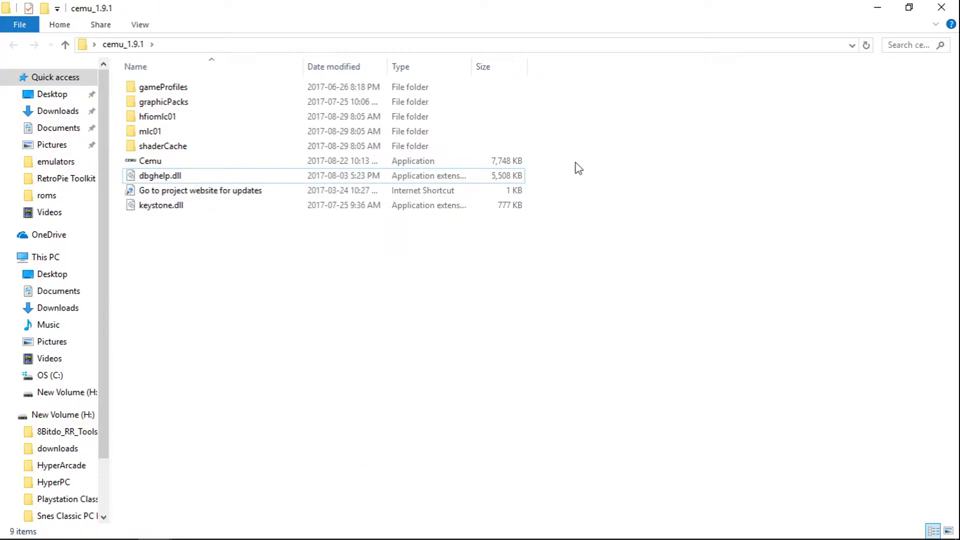
pyautogui.click(942, 7)
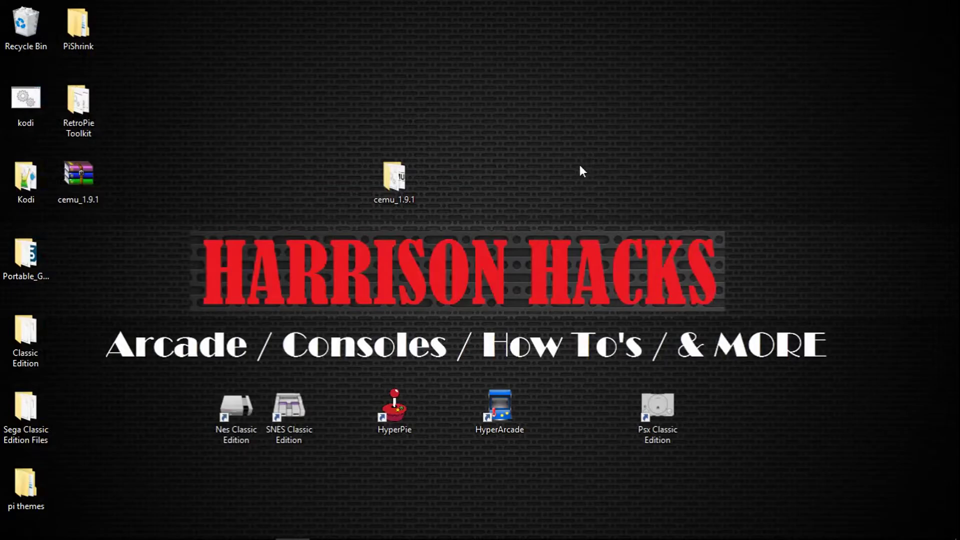
# Move the cemu_1.9.1 folder from the desktop into the Emulators folder of HyperPC on drive H:.
pyautogui.rightClick(393, 190)
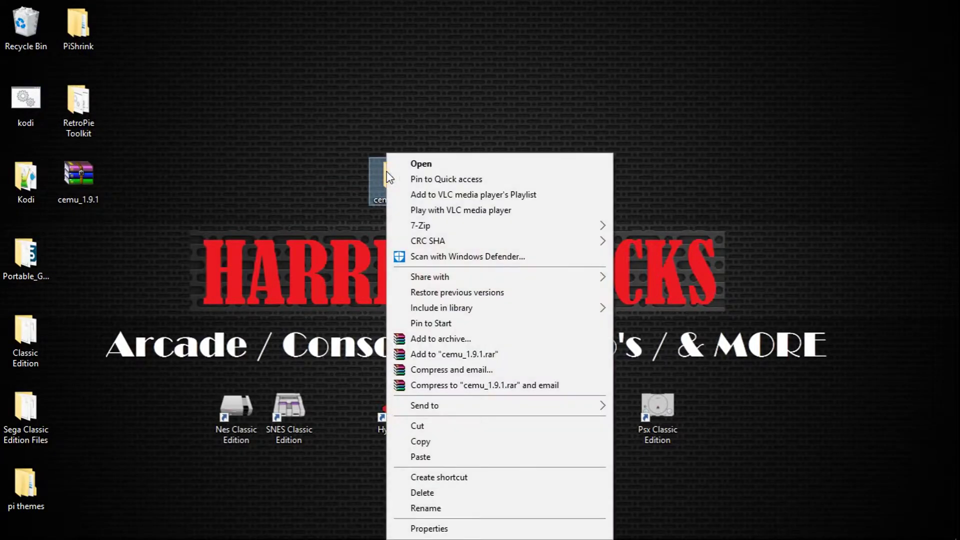
pyautogui.click(429, 426)
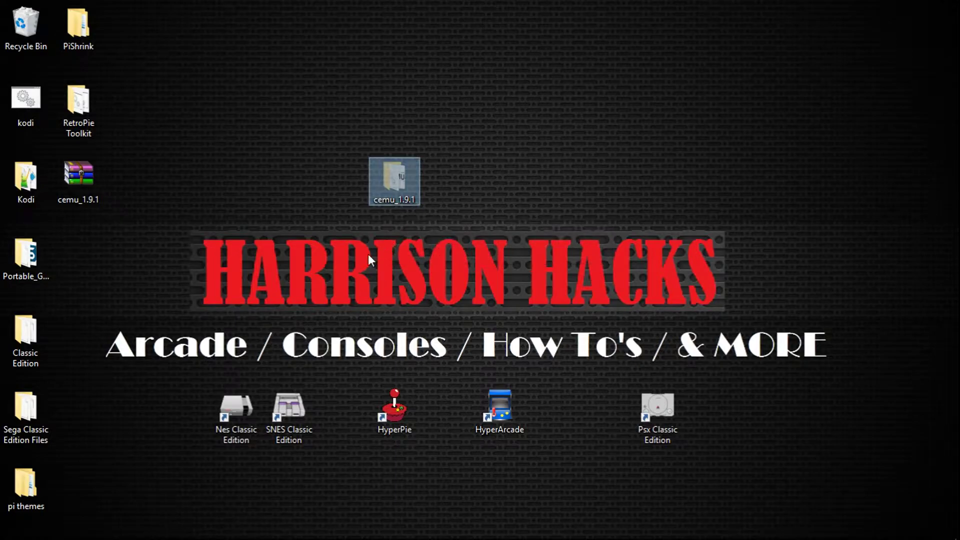
pyautogui.moveTo(260, 535)
pyautogui.click(155, 532)
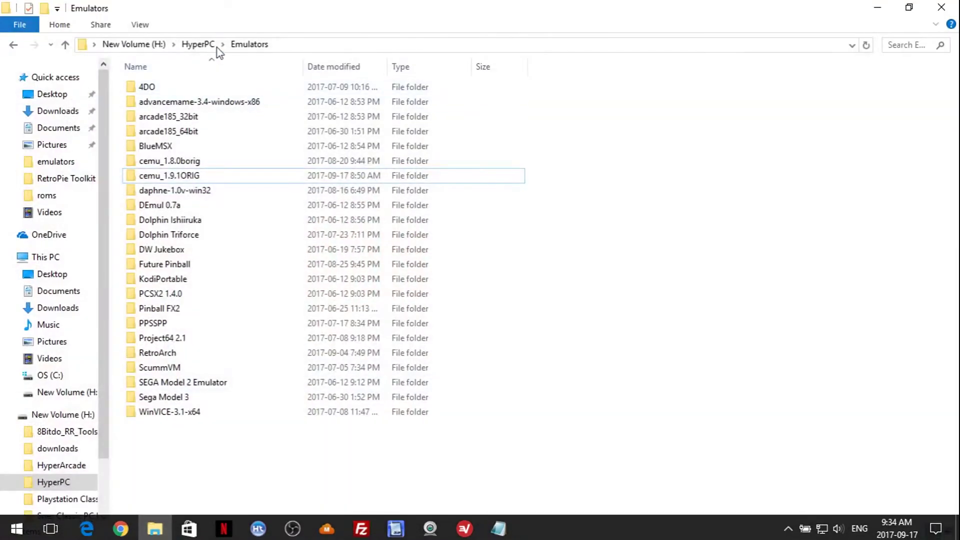
pyautogui.click(200, 45)
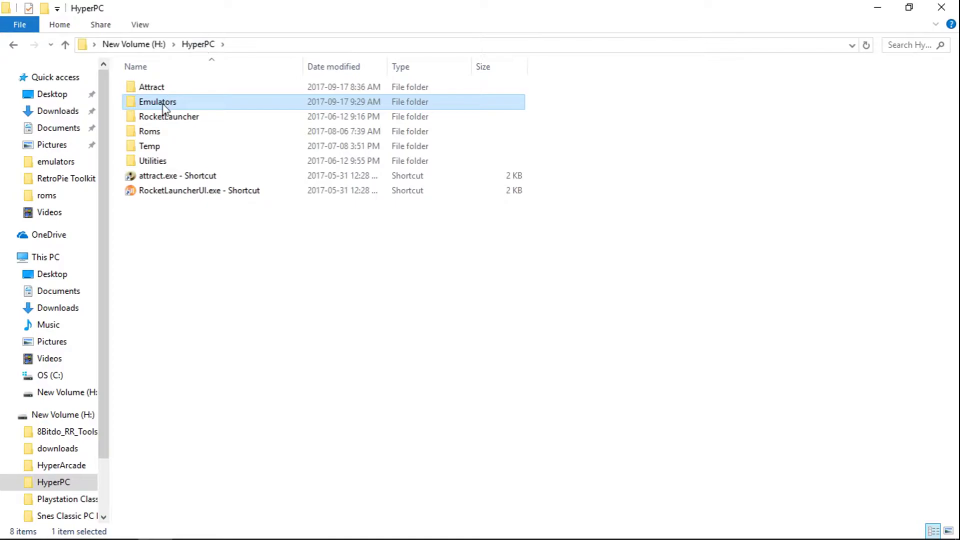
pyautogui.doubleClick(162, 103)
pyautogui.rightClick(666, 137)
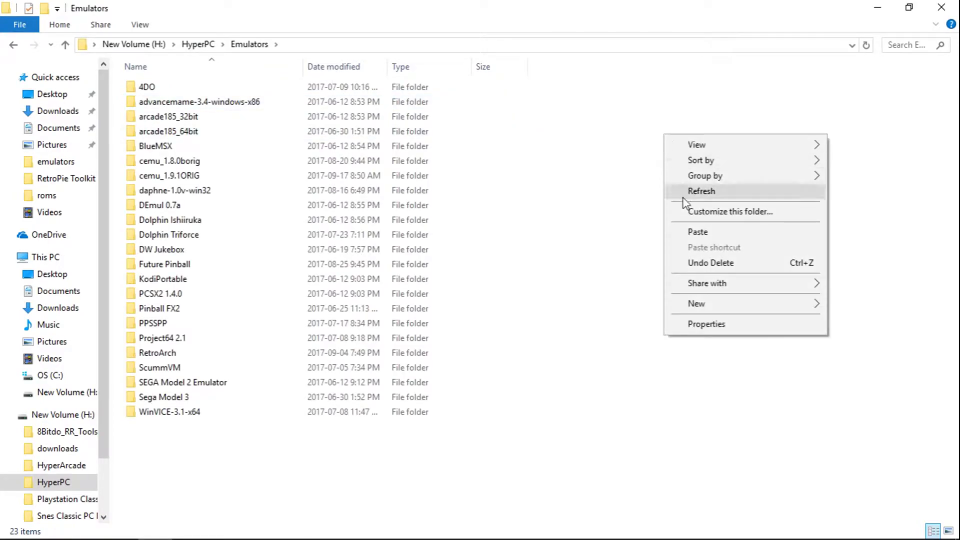
pyautogui.click(692, 235)
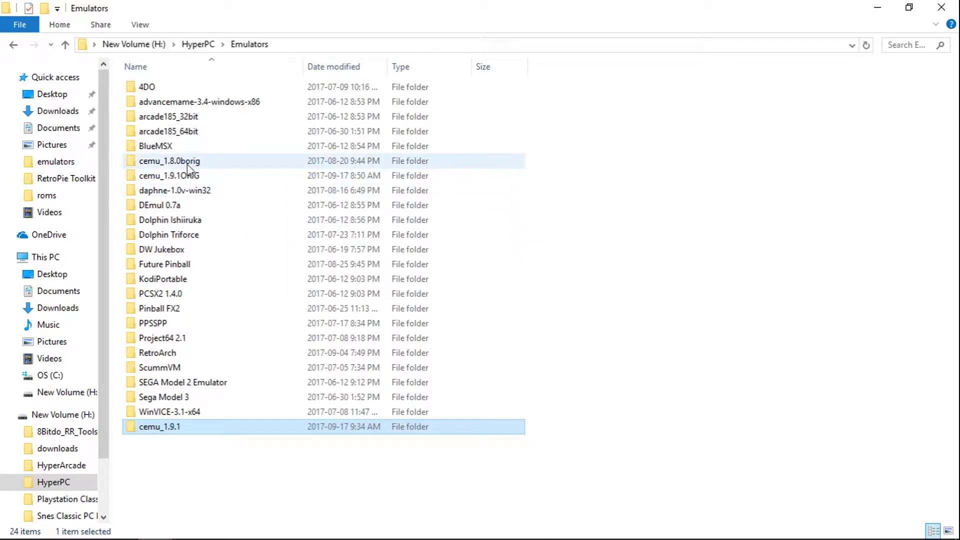
# Copy the shaderCache folder, the keys file and the Wii U GamePad controller profile from the cemu_1.8.0borig folder.
pyautogui.moveTo(185, 161)
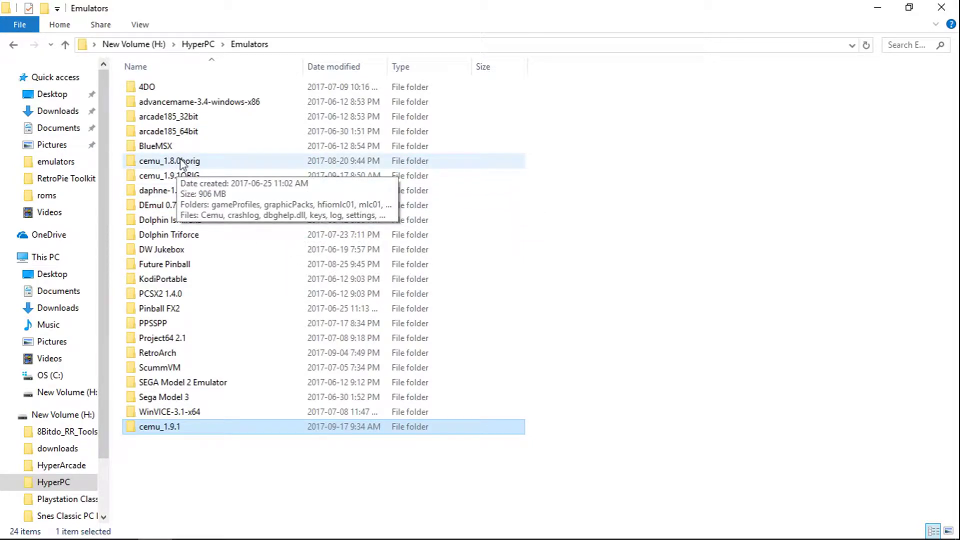
pyautogui.doubleClick(176, 162)
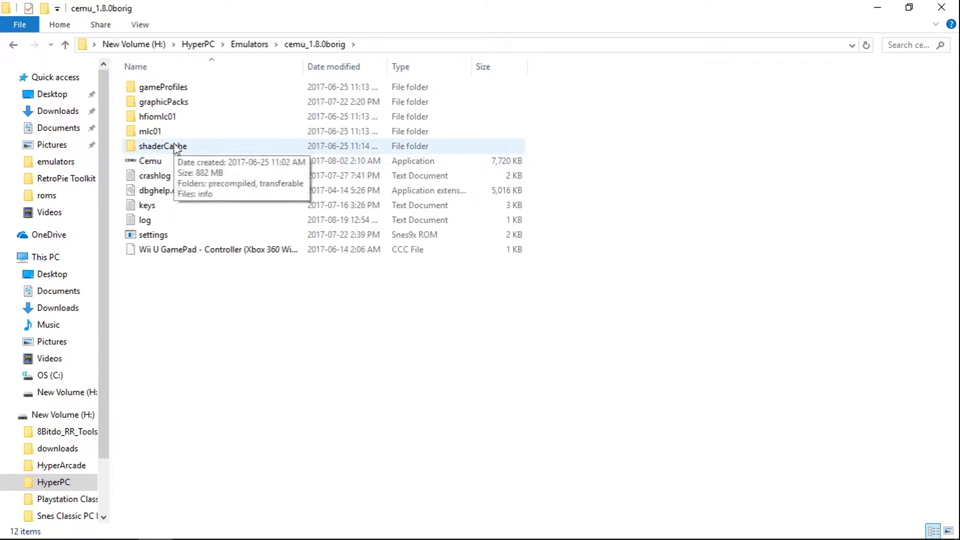
pyautogui.click(176, 147)
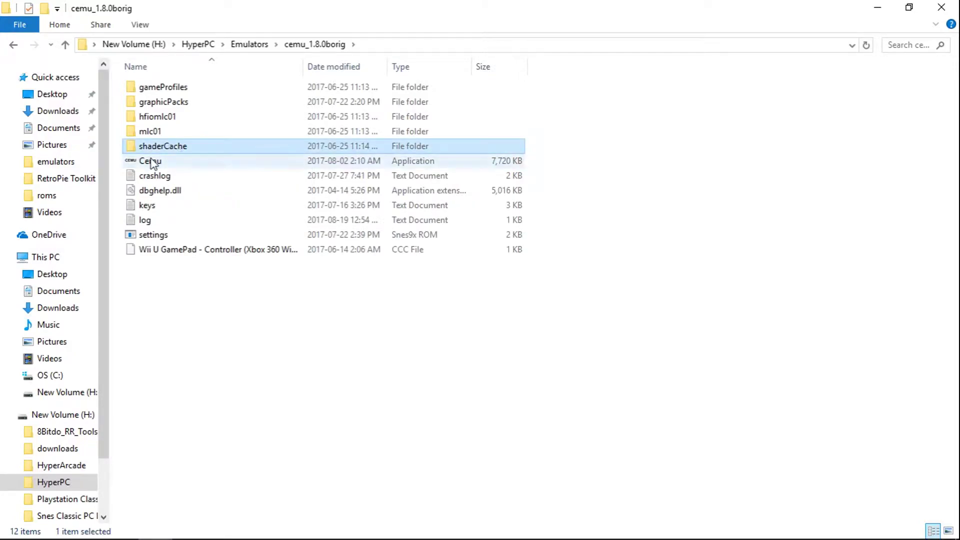
pyautogui.keyDown('ctrl'); pyautogui.click(164, 207); pyautogui.keyUp('ctrl')
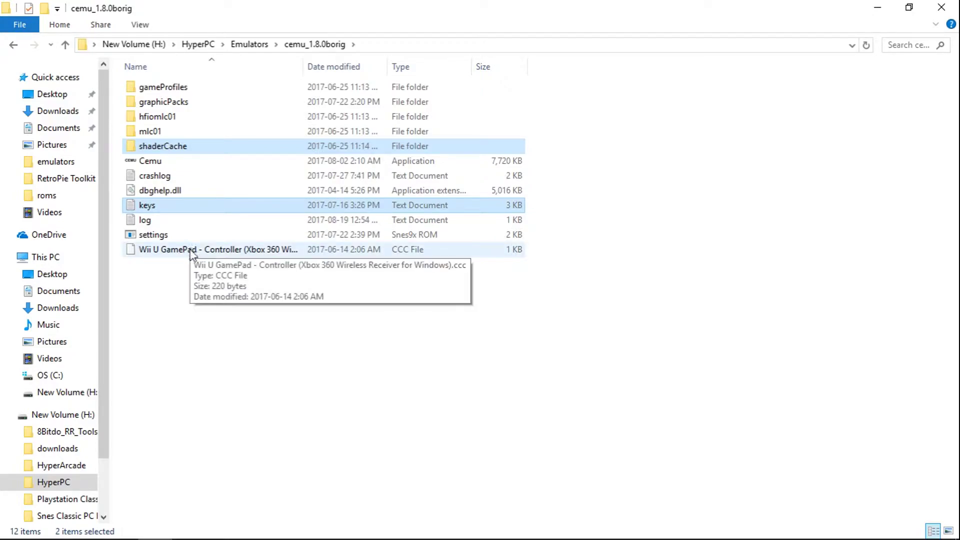
pyautogui.keyDown('ctrl'); pyautogui.click(192, 254); pyautogui.keyUp('ctrl')
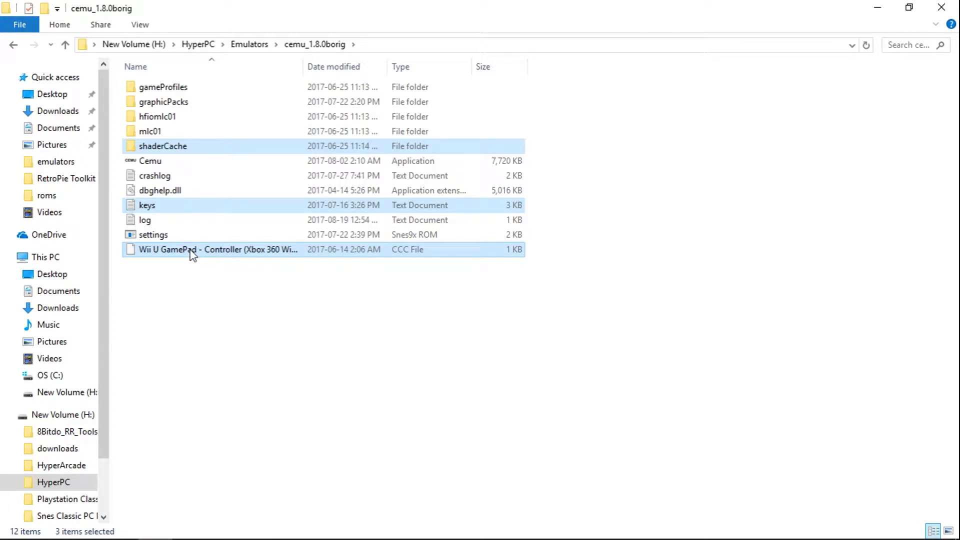
pyautogui.rightClick(192, 254)
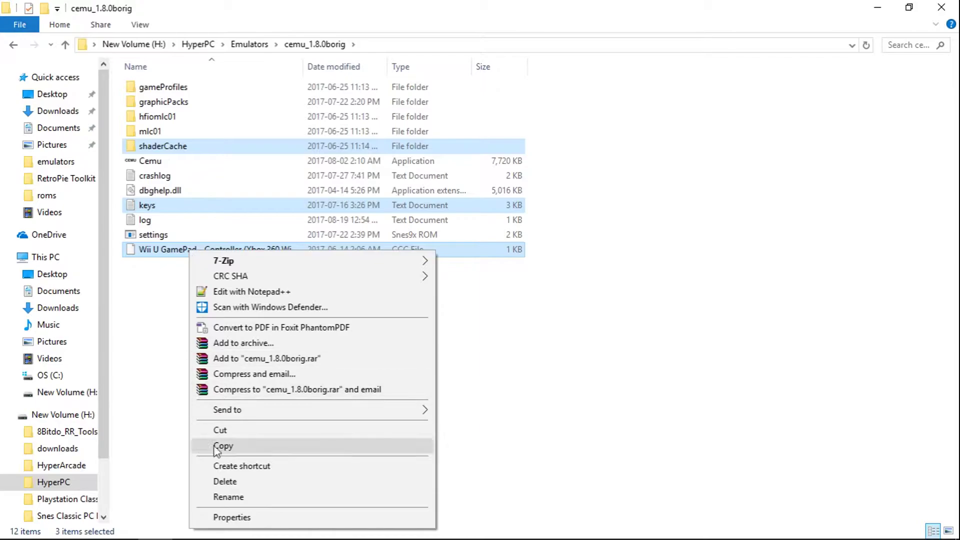
pyautogui.click(220, 448)
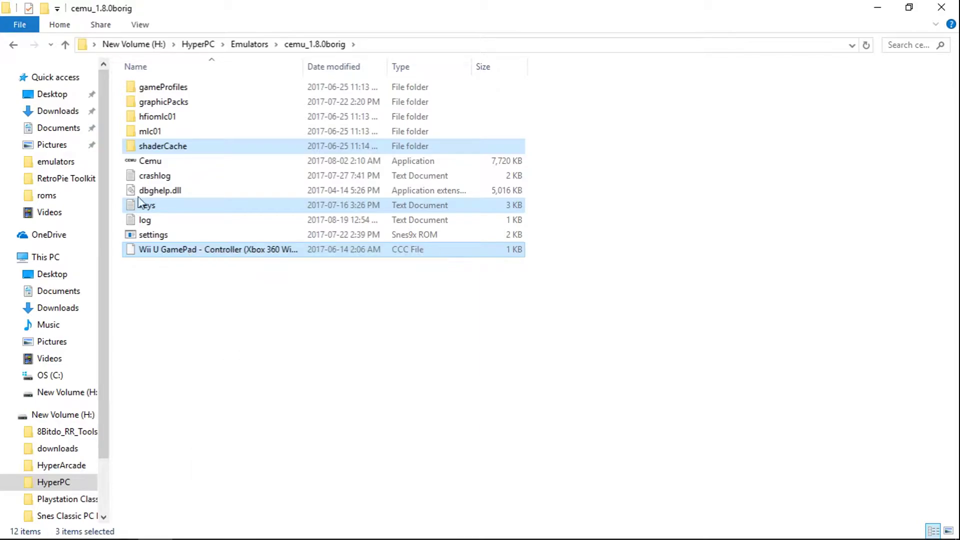
pyautogui.click(66, 45)
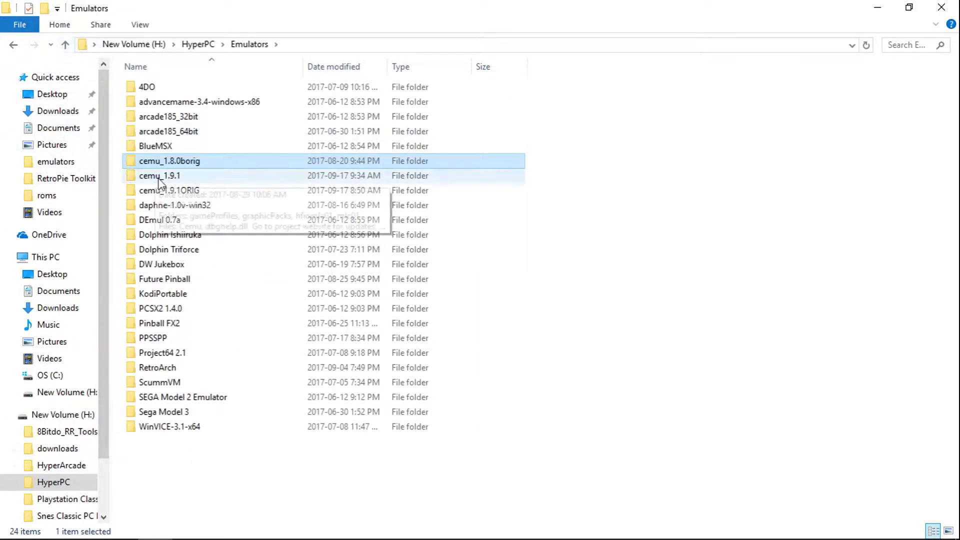
pyautogui.doubleClick(178, 176)
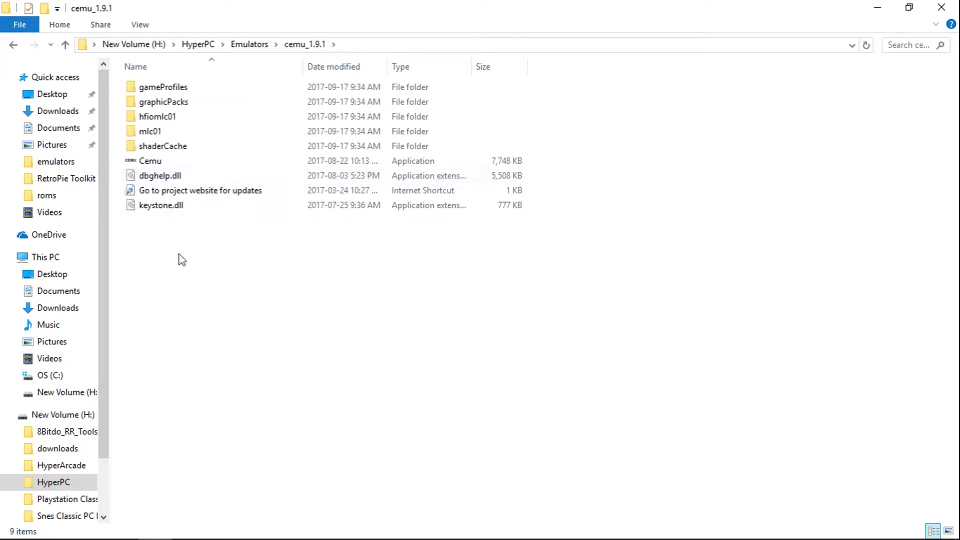
pyautogui.rightClick(179, 254)
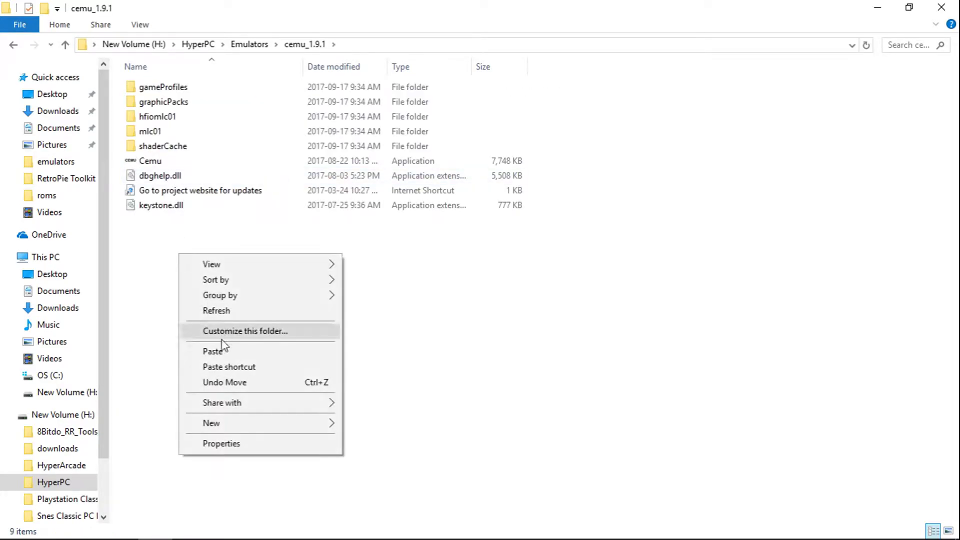
pyautogui.click(153, 300)
pyautogui.click(65, 45)
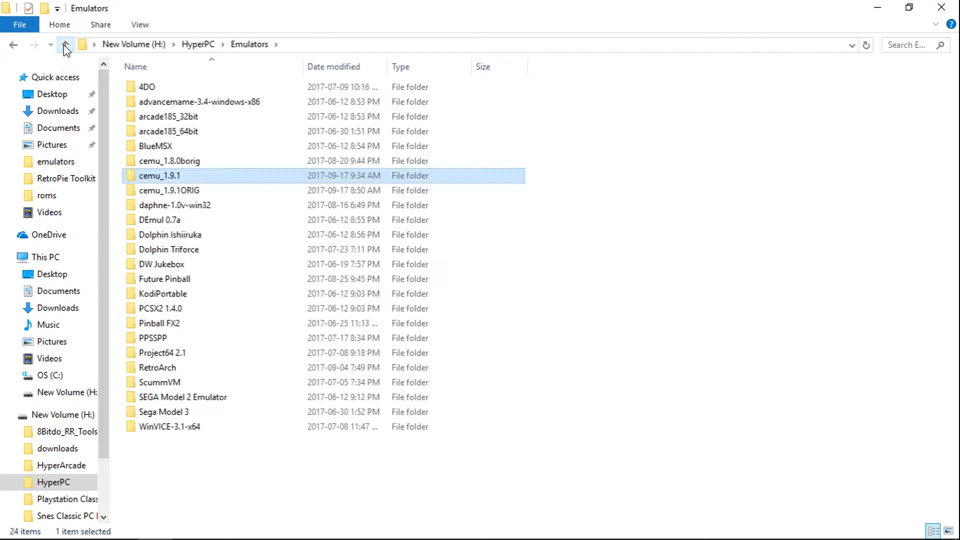
# Copy the keys file and the Wii U GamePad controller profile from the cemu_1.8.0borig folder.
pyautogui.doubleClick(160, 157)
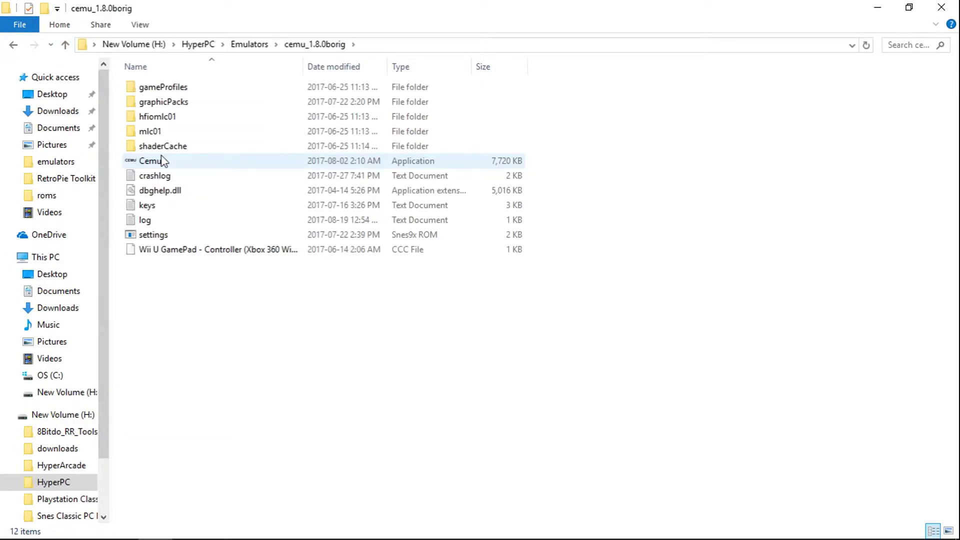
pyautogui.click(158, 207)
pyautogui.keyDown('ctrl'); pyautogui.click(174, 253); pyautogui.keyUp('ctrl')
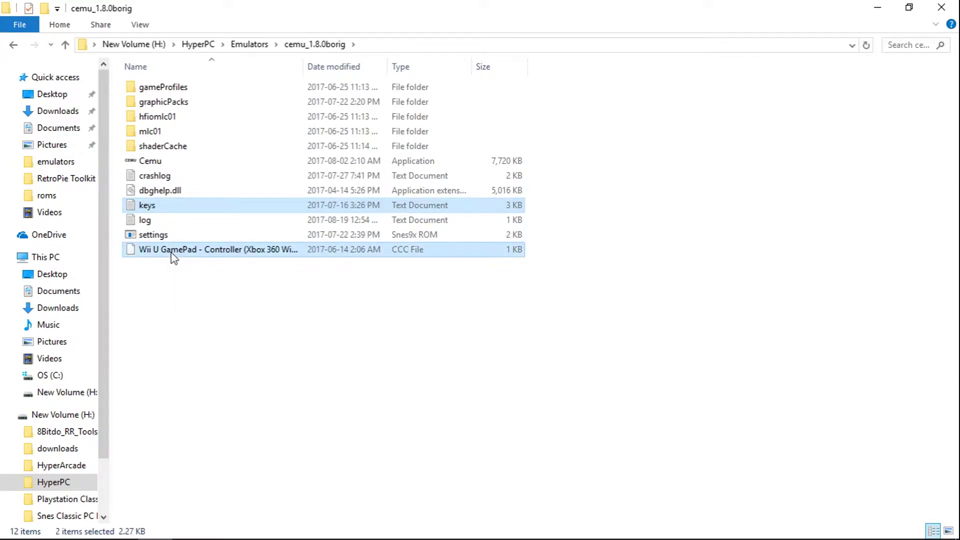
pyautogui.rightClick(171, 253)
pyautogui.click(241, 449)
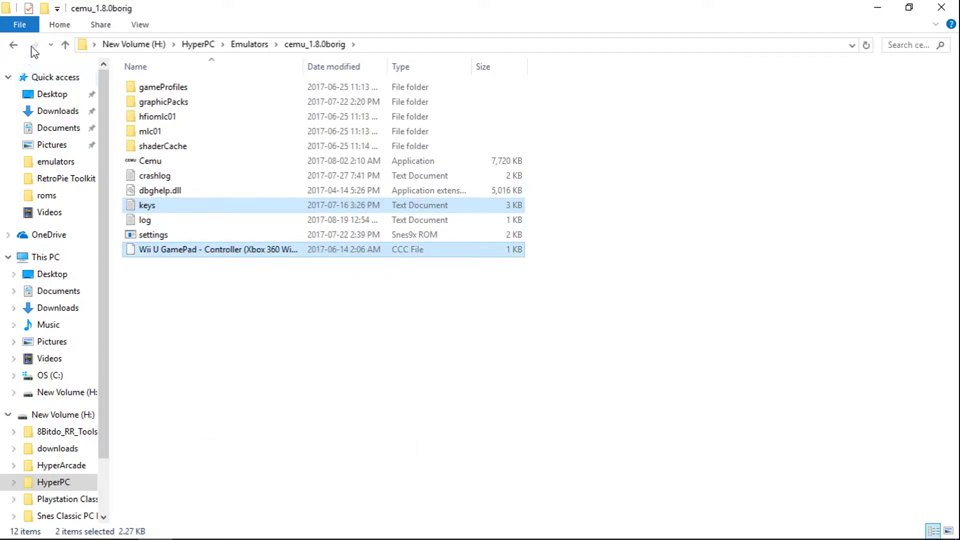
# Paste the copied keys file and Wii U GamePad controller profile into the cemu_1.9.1 folder.
pyautogui.click(65, 44)
pyautogui.click(160, 178)
pyautogui.doubleClick(160, 178)
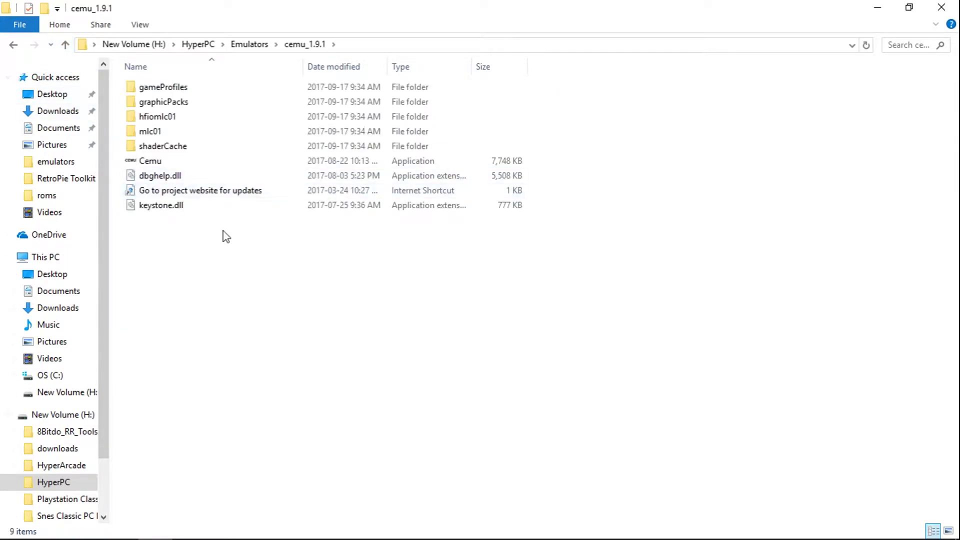
pyautogui.rightClick(241, 255)
pyautogui.click(306, 353)
pyautogui.click(281, 298)
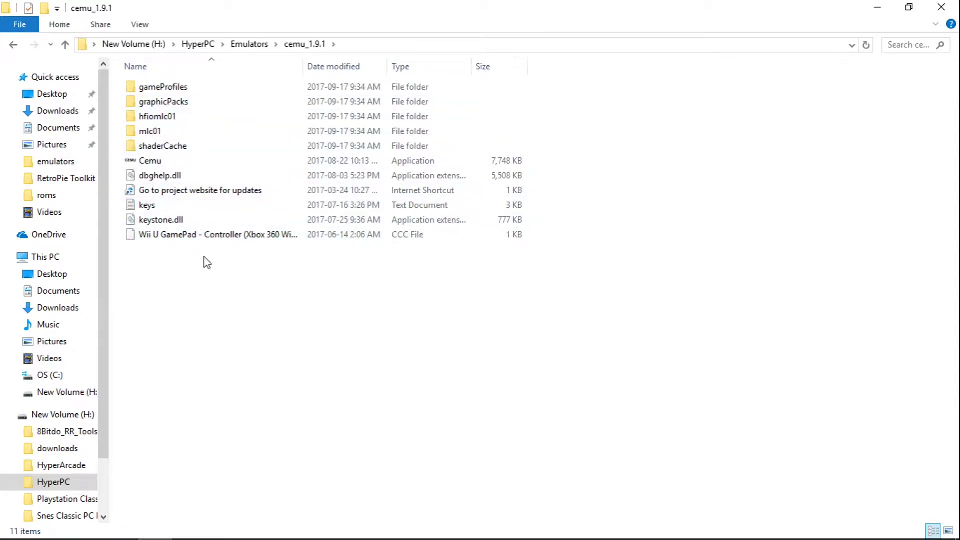
# Launch Cemu from the cemu_1.9.1 folder, download the missing shared fonts and exit the emulator.
pyautogui.doubleClick(158, 164)
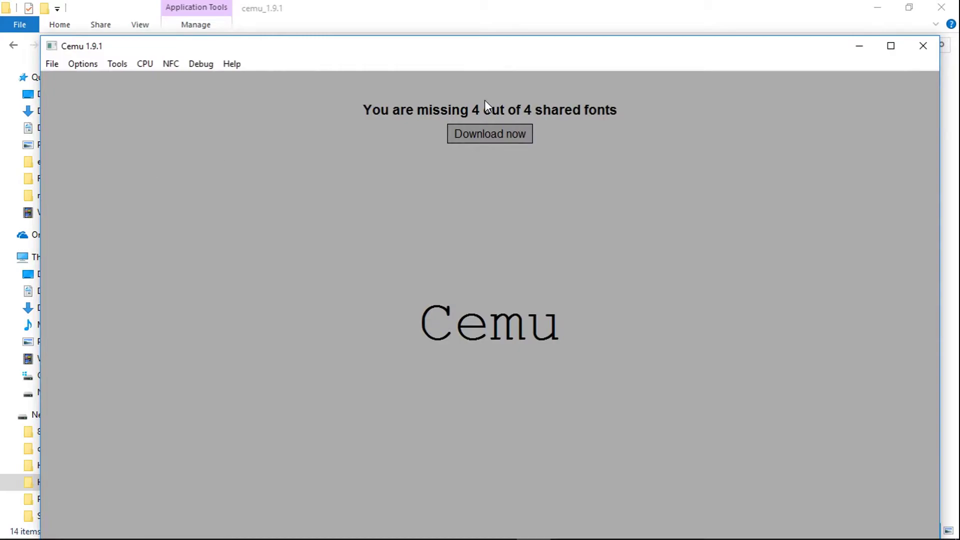
pyautogui.click(485, 131)
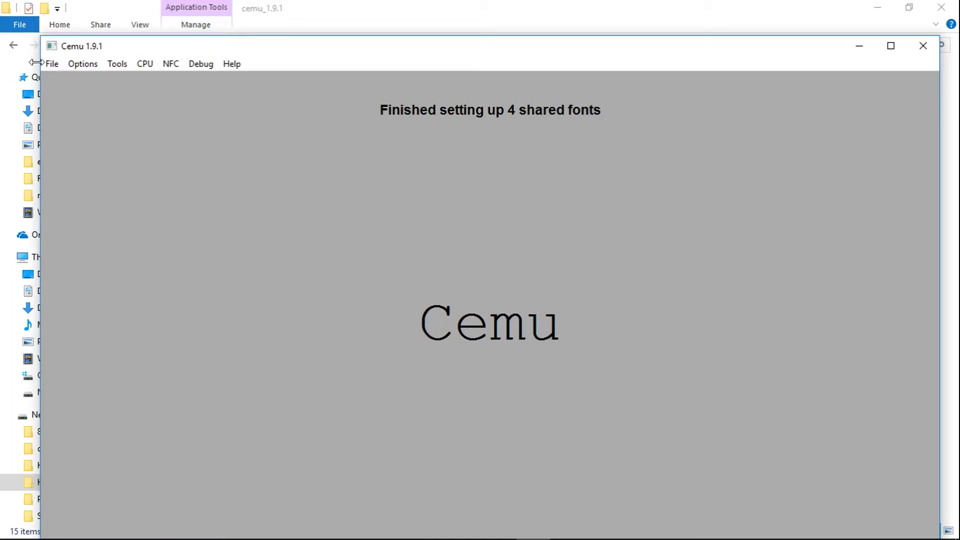
pyautogui.click(52, 64)
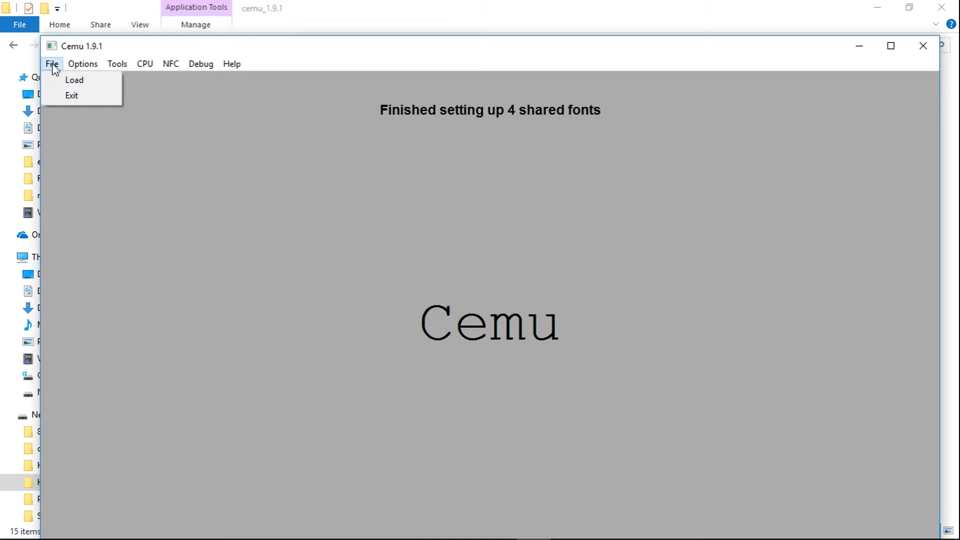
pyautogui.click(78, 96)
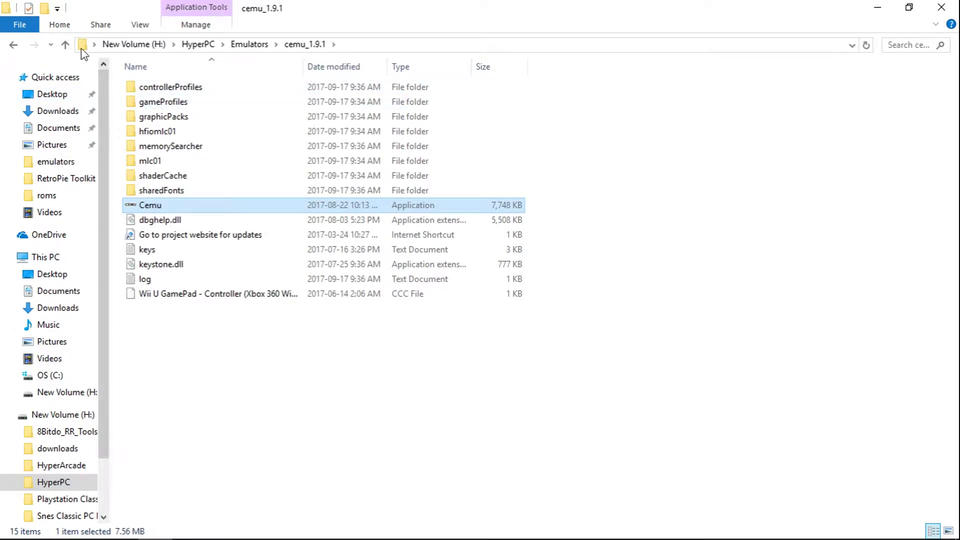
# Make a backup copy of the Nintendo Wii U CFG file in the emulators folder of HyperPC's Attract folder.
pyautogui.click(65, 46)
pyautogui.click(66, 46)
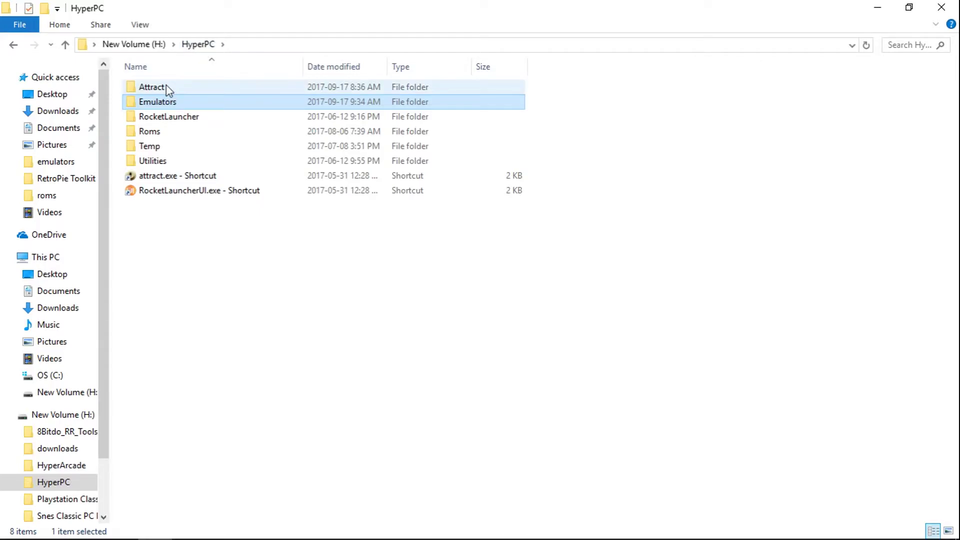
pyautogui.doubleClick(153, 87)
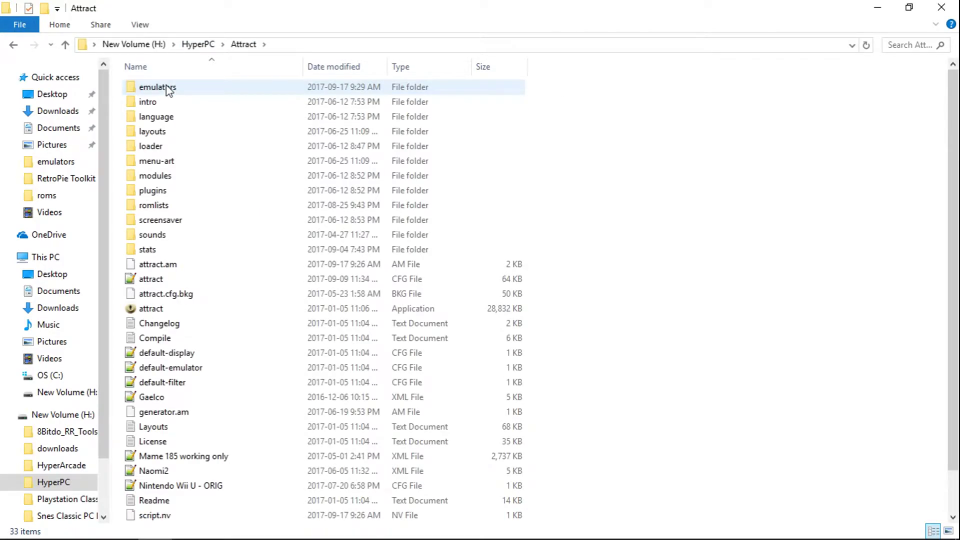
pyautogui.doubleClick(157, 87)
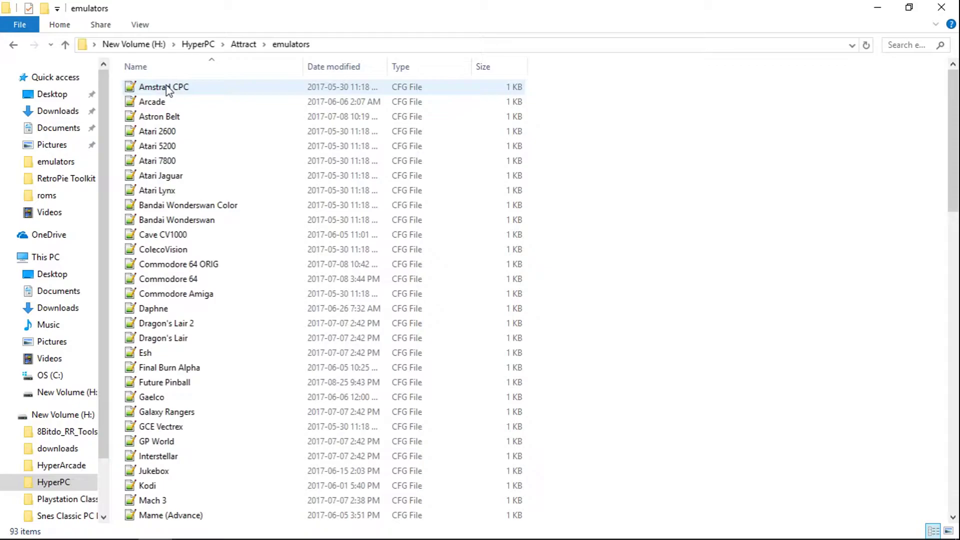
pyautogui.scroll(-11, 172, 100)
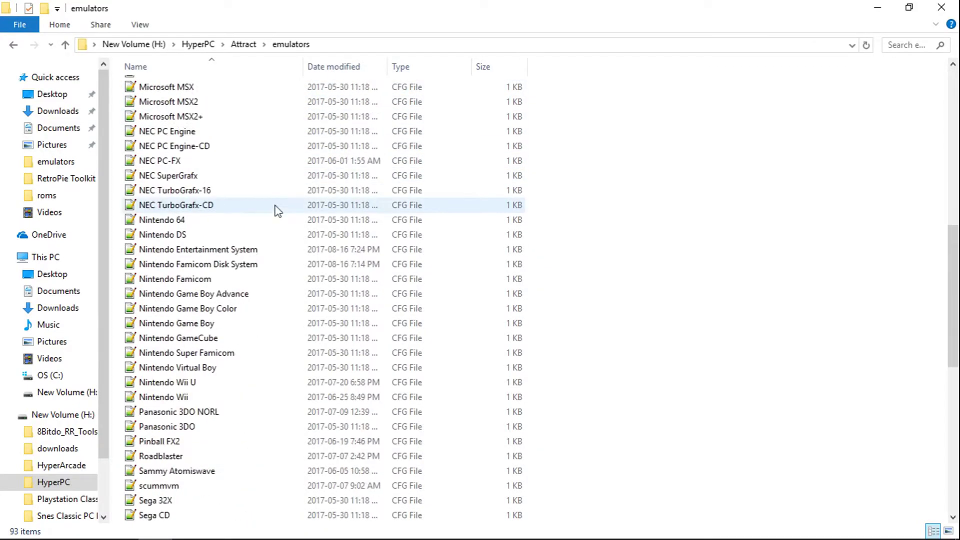
pyautogui.scroll(-4, 278, 210)
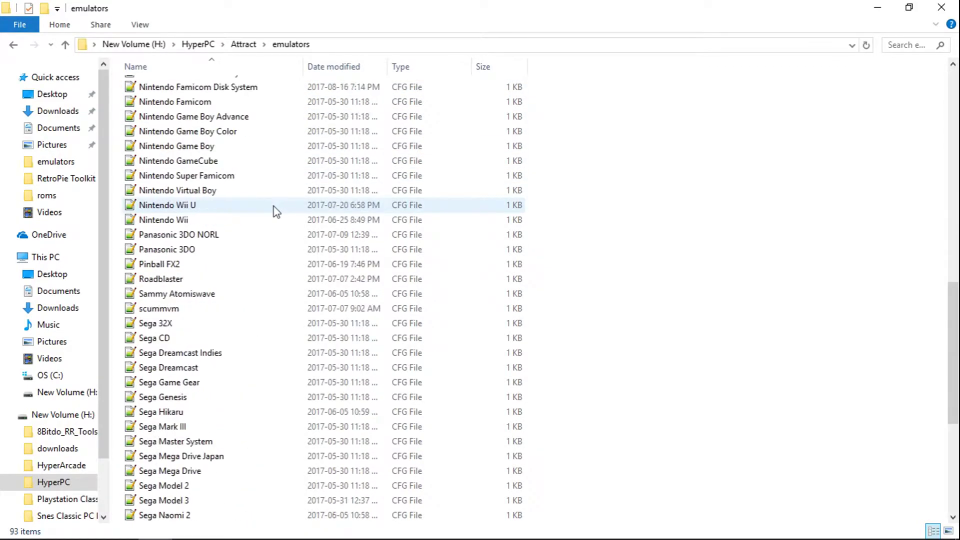
pyautogui.rightClick(180, 206)
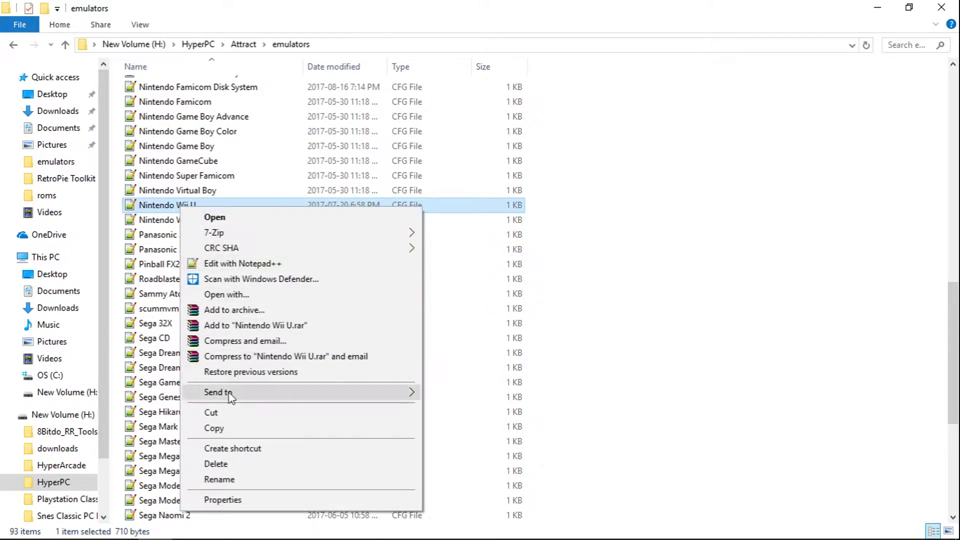
pyautogui.click(215, 428)
pyautogui.rightClick(699, 223)
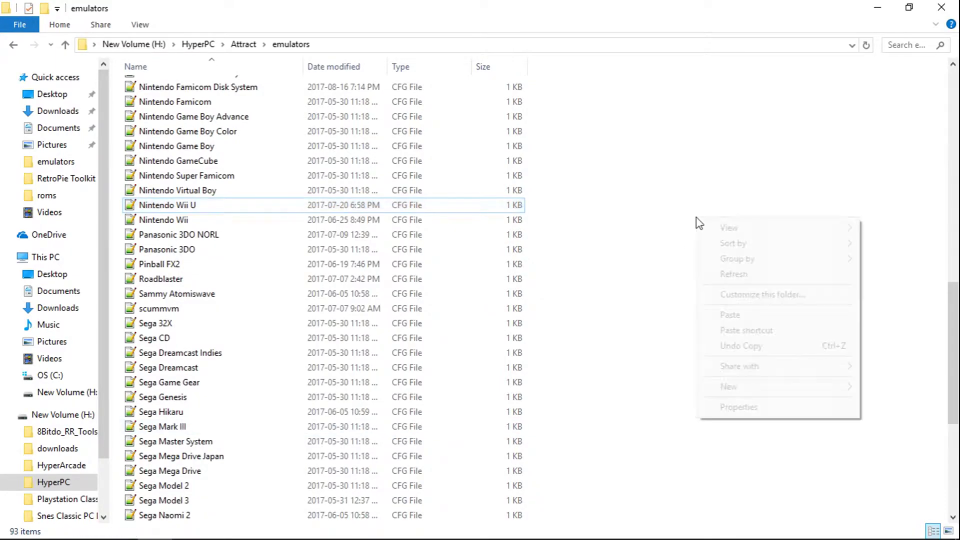
pyautogui.click(739, 315)
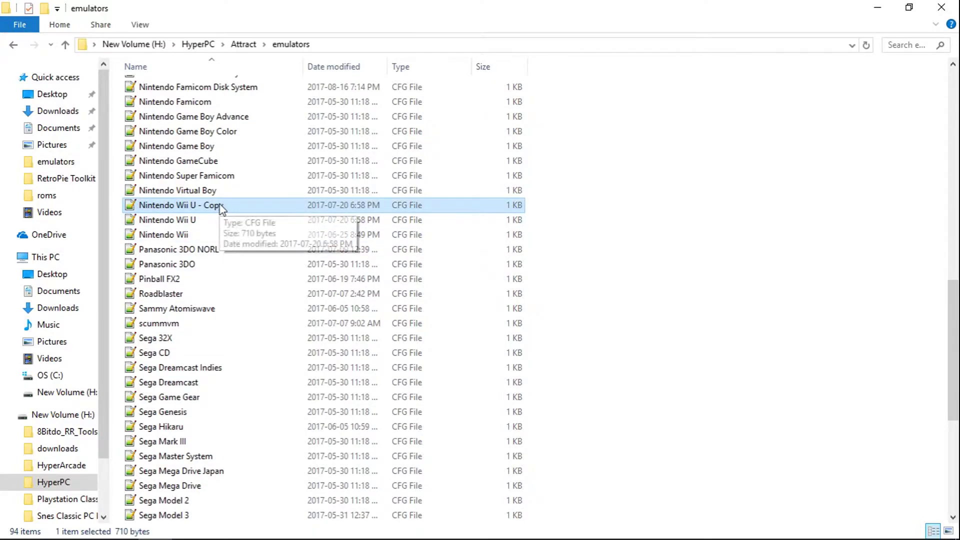
# Open the original Nintendo Wii U CFG file in Notepad++ for editing.
pyautogui.click(186, 222)
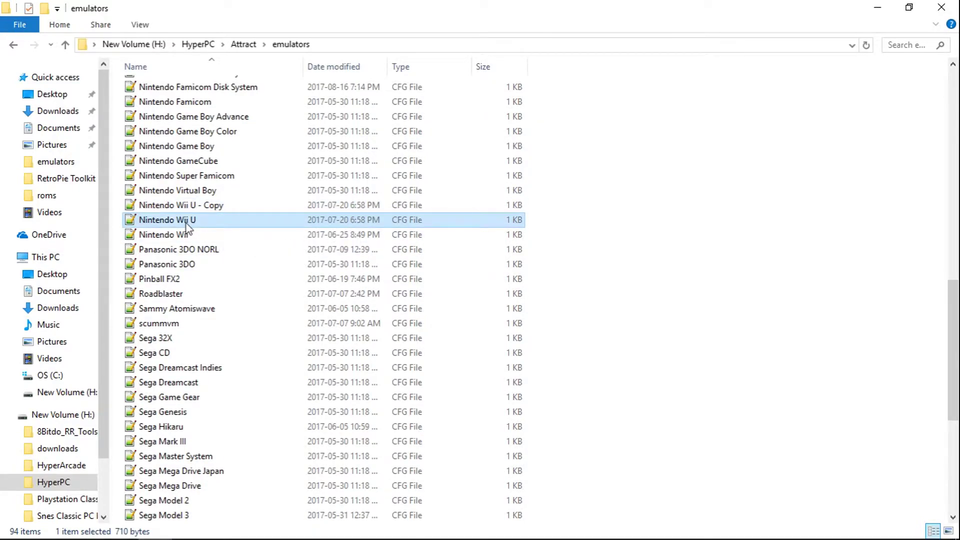
pyautogui.rightClick(186, 223)
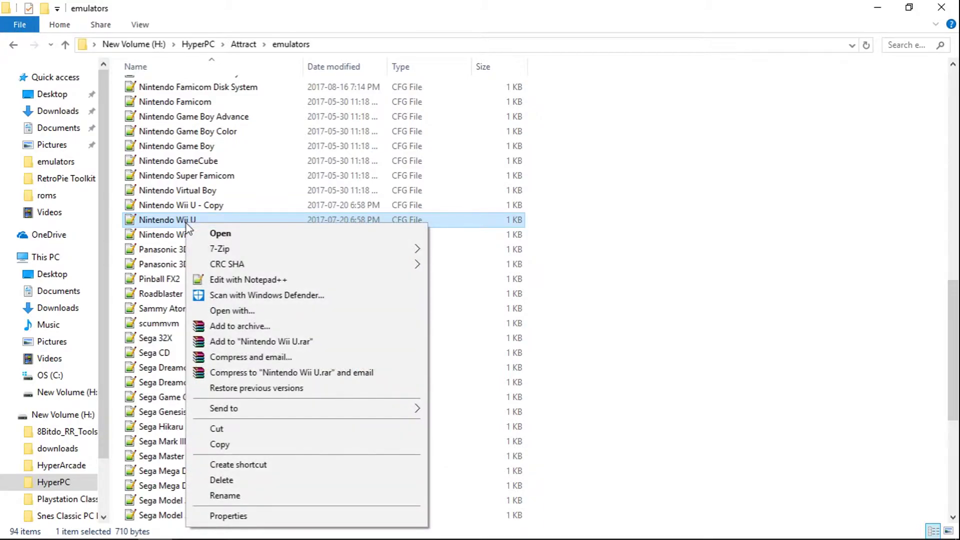
pyautogui.click(224, 281)
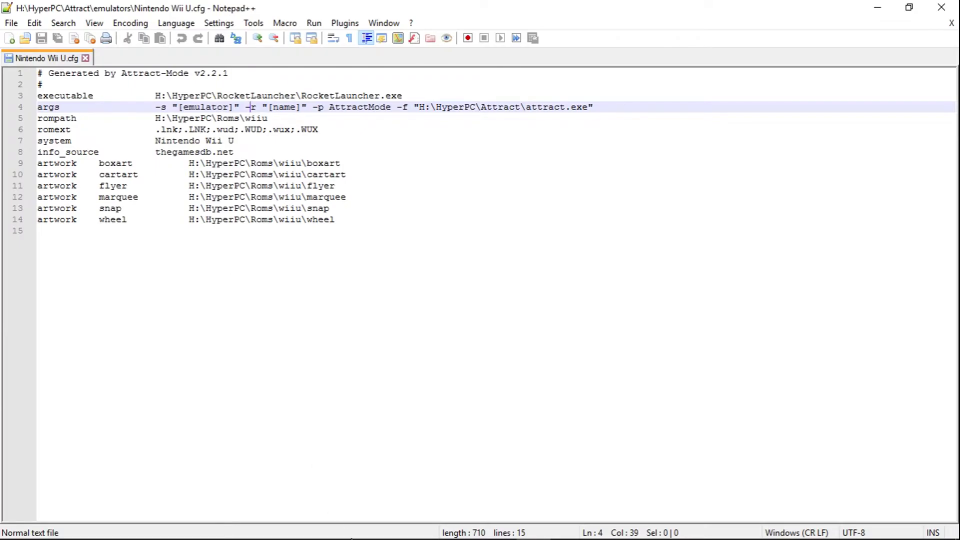
# Switch to File Explorer and copy the full path of the cemu_1.9.1 folder inside HyperPC's Emulators folder.
pyautogui.moveTo(293, 539)
pyautogui.click(156, 535)
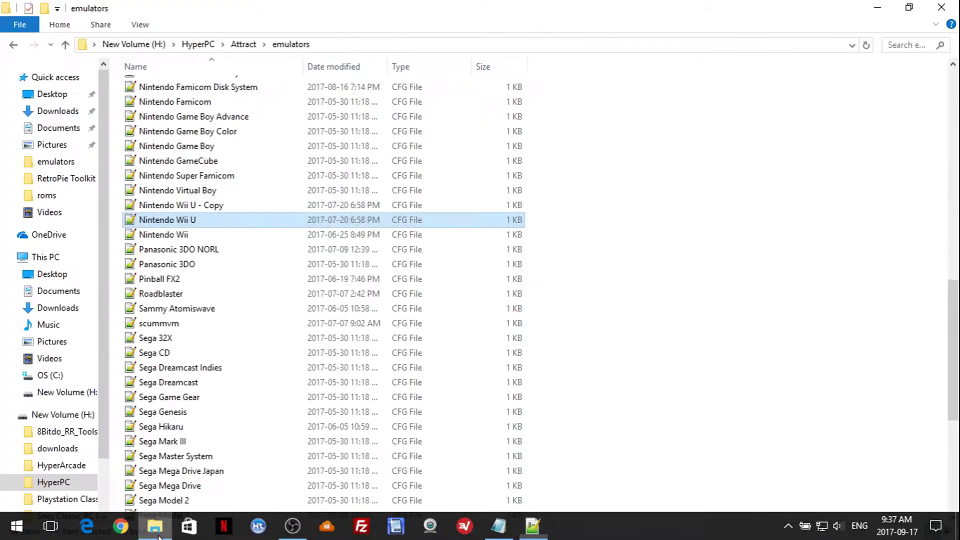
pyautogui.click(65, 44)
pyautogui.click(65, 44)
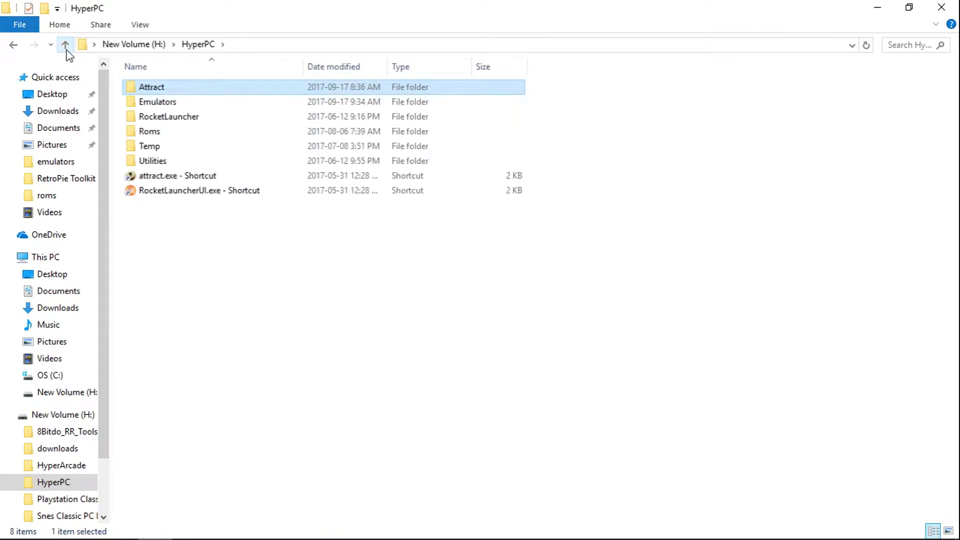
pyautogui.doubleClick(181, 102)
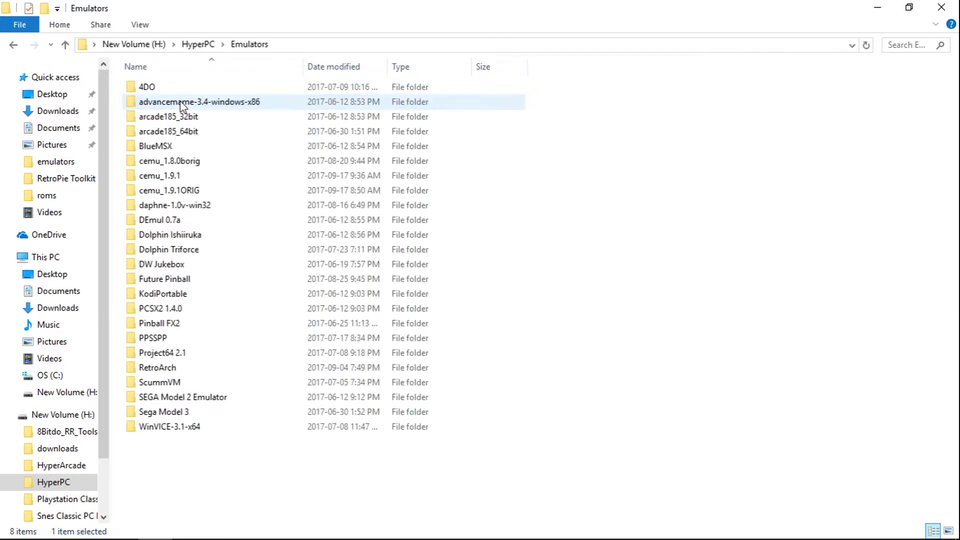
pyautogui.doubleClick(160, 178)
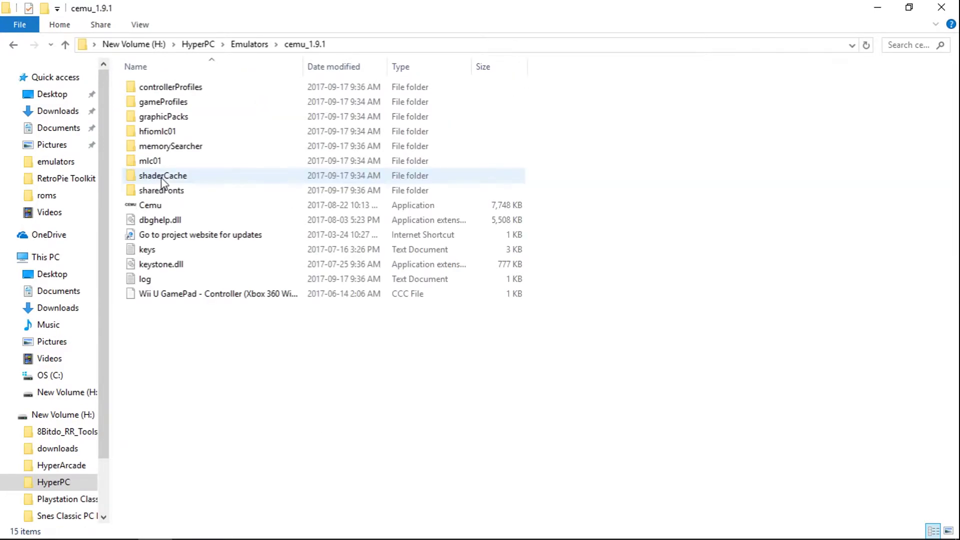
pyautogui.click(374, 46)
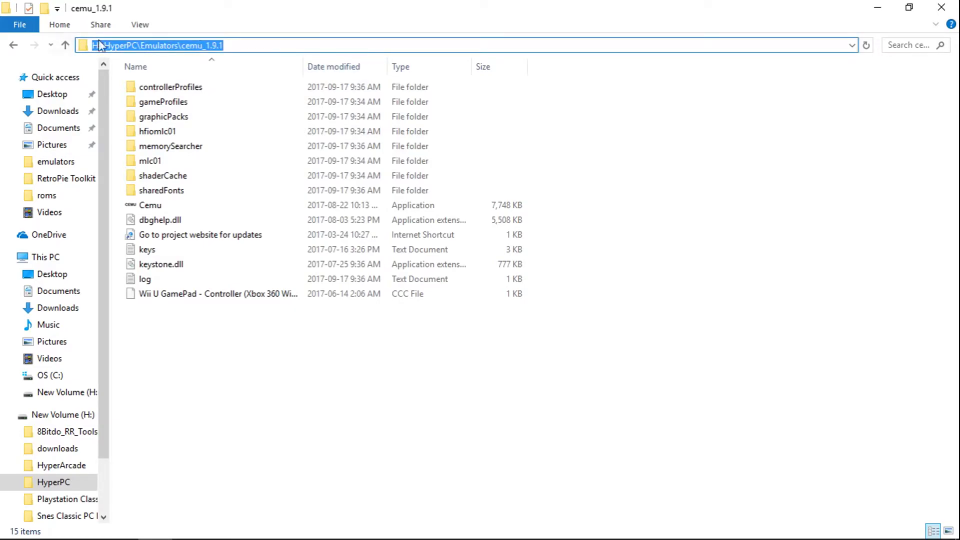
pyautogui.rightClick(157, 46)
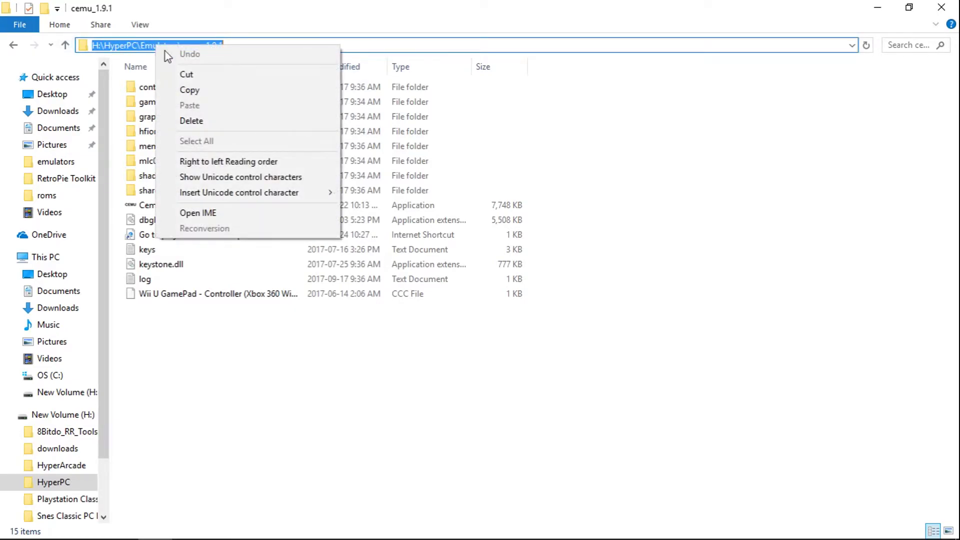
pyautogui.click(181, 90)
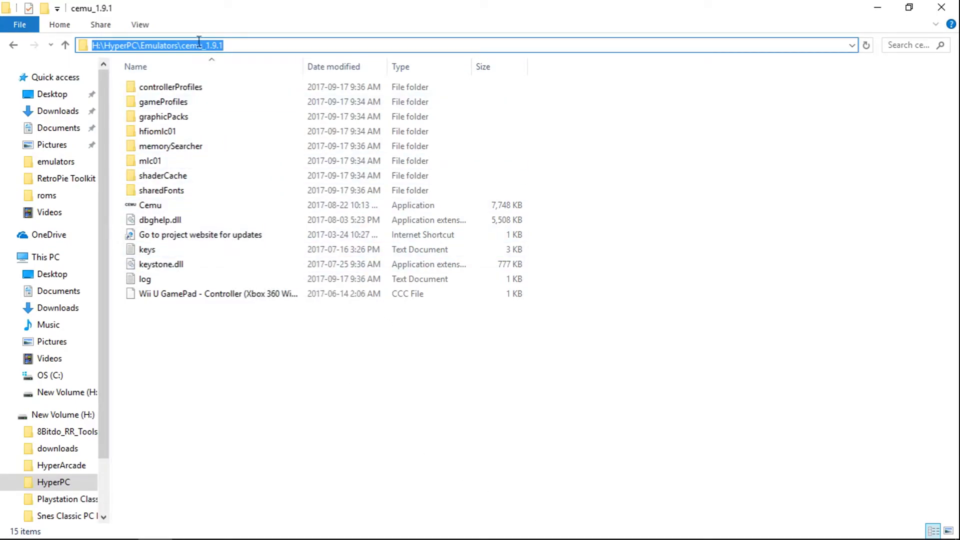
# In Notepad++, replace the executable path in Nintendo Wii U.cfg with H:\HyperPC\Emulators\cemu_1.9.1\Cemu.exe.
pyautogui.click(533, 526)
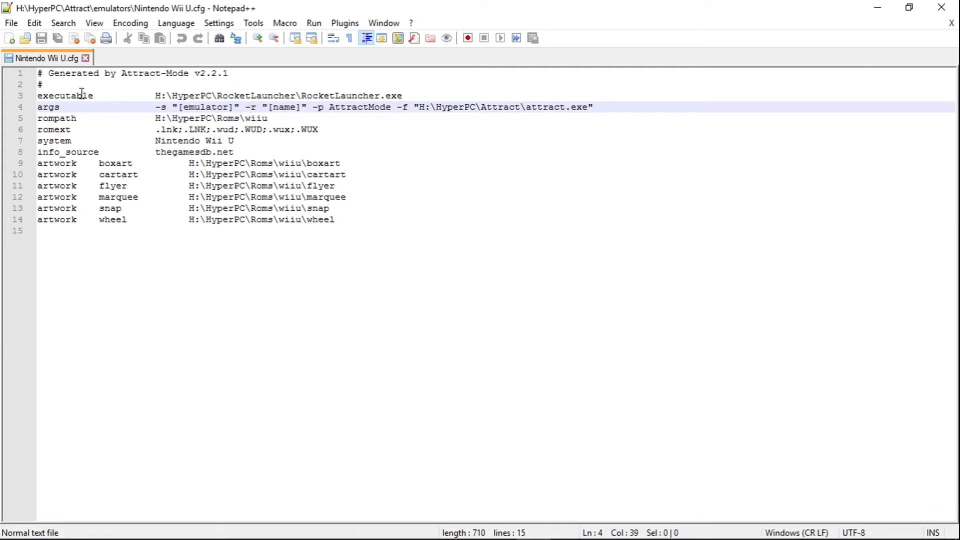
pyautogui.moveTo(406, 95); pyautogui.dragTo(154, 95)
pyautogui.rightClick(188, 94)
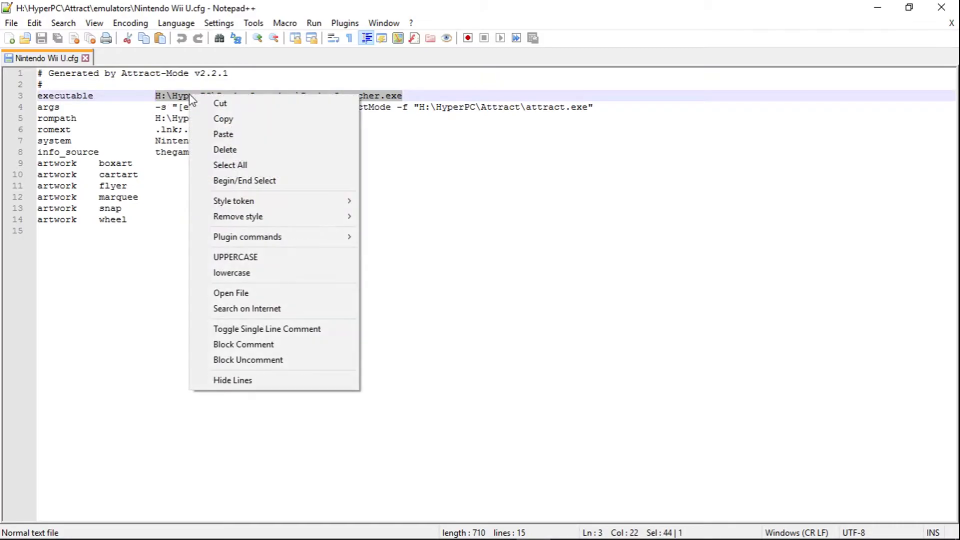
pyautogui.click(210, 133)
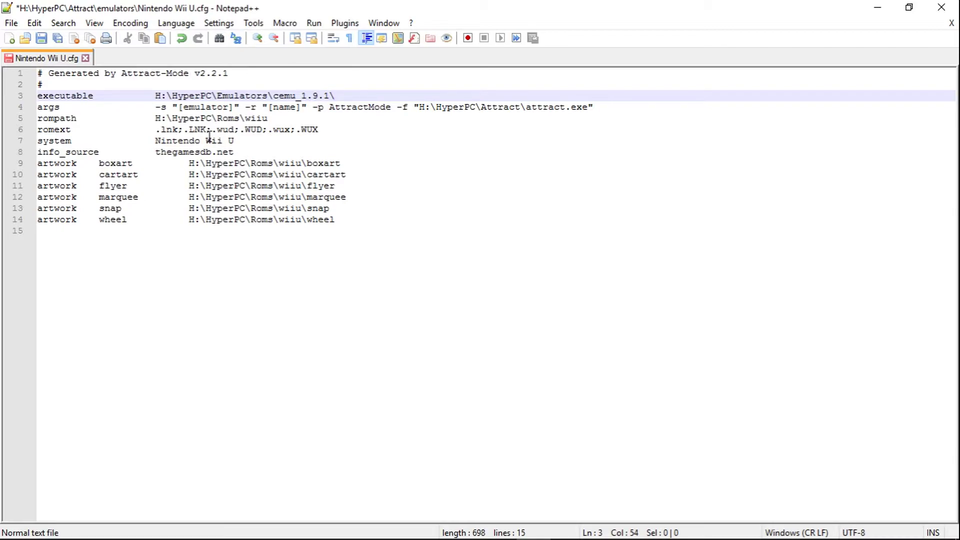
pyautogui.write('\\Cemu.exe')
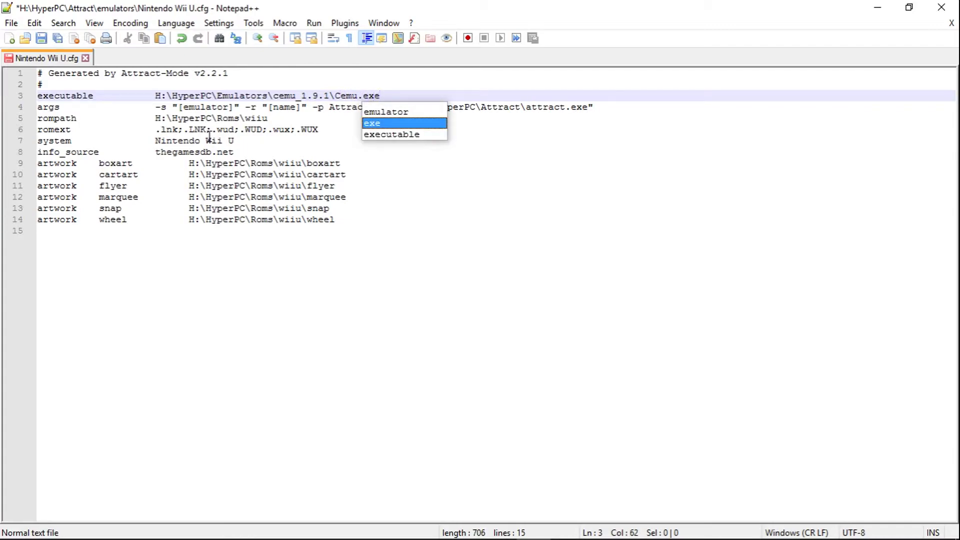
pyautogui.click(430, 330)
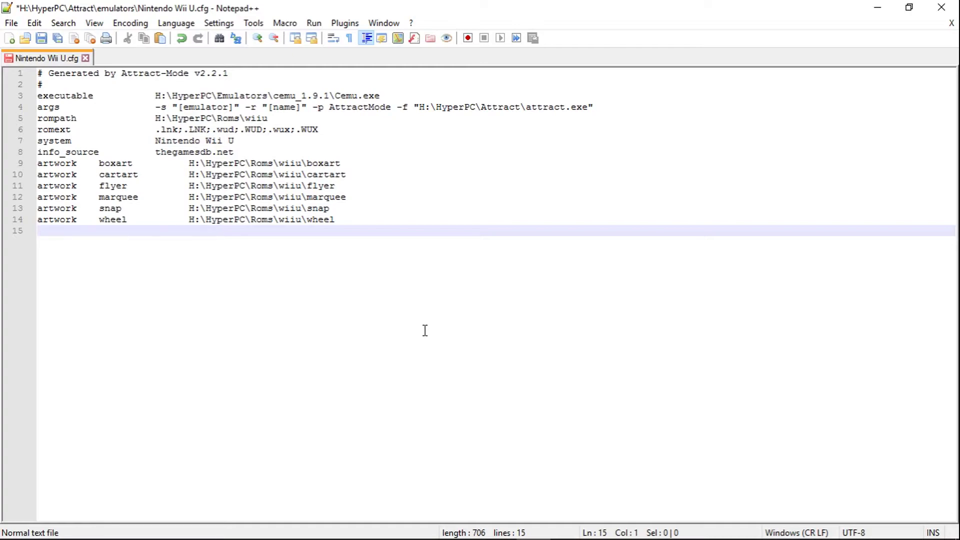
# Switch to the untitled Notepad note and copy the launch arguments -g "[romfilename]" -f.
pyautogui.click(503, 515)
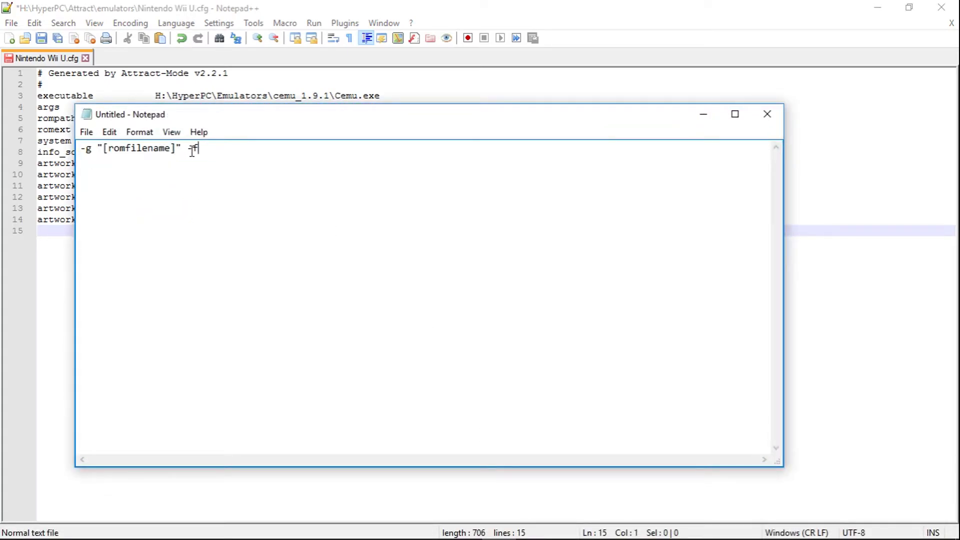
pyautogui.moveTo(194, 148); pyautogui.dragTo(99, 147)
pyautogui.rightClick(100, 148)
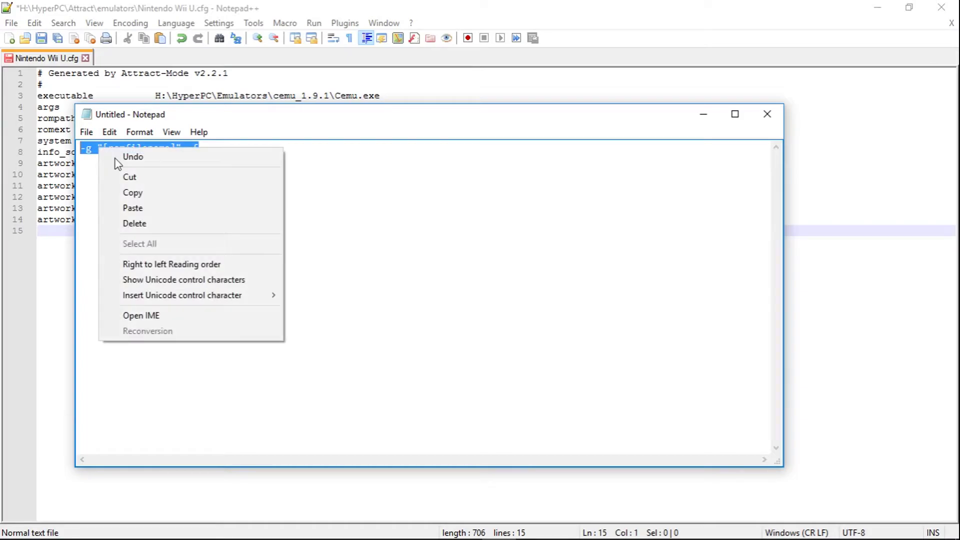
pyautogui.click(130, 191)
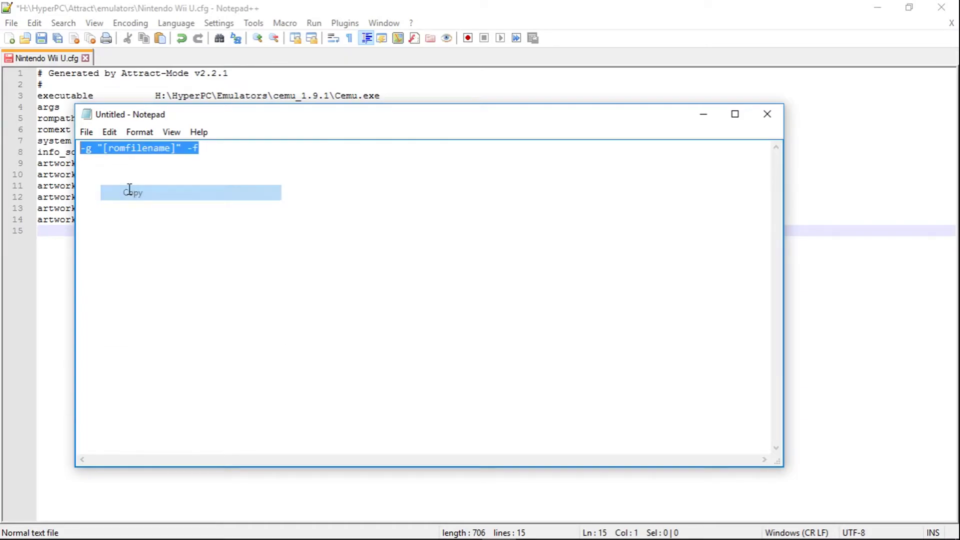
# In Notepad++, replace the args value in Nintendo Wii U.cfg with -g "[romfilename]" -f, and save and close the file.
pyautogui.click(267, 6)
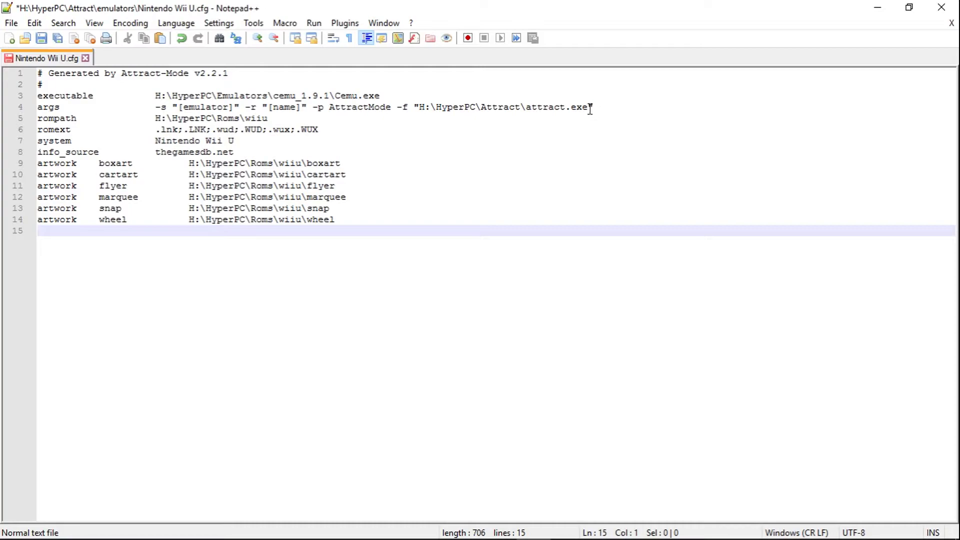
pyautogui.moveTo(595, 107); pyautogui.dragTo(155, 106)
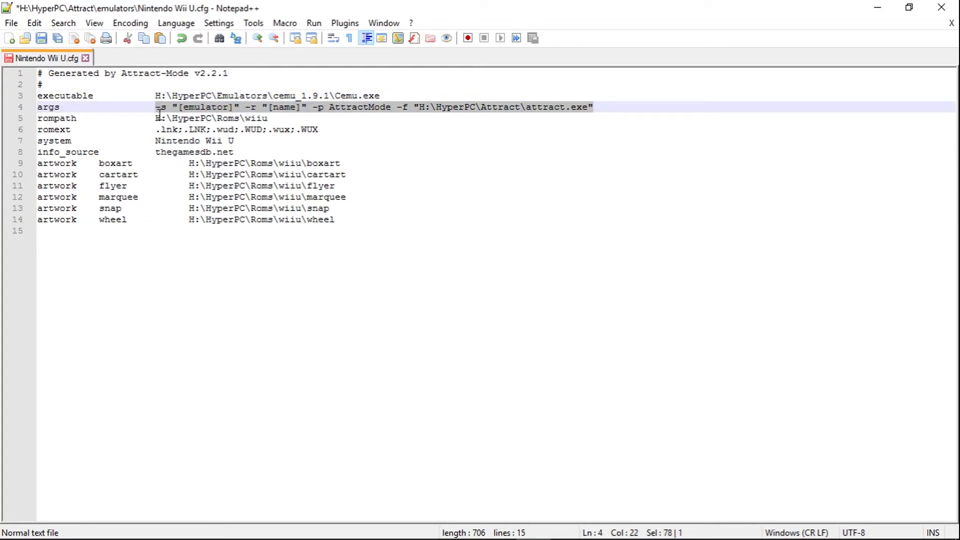
pyautogui.rightClick(165, 113)
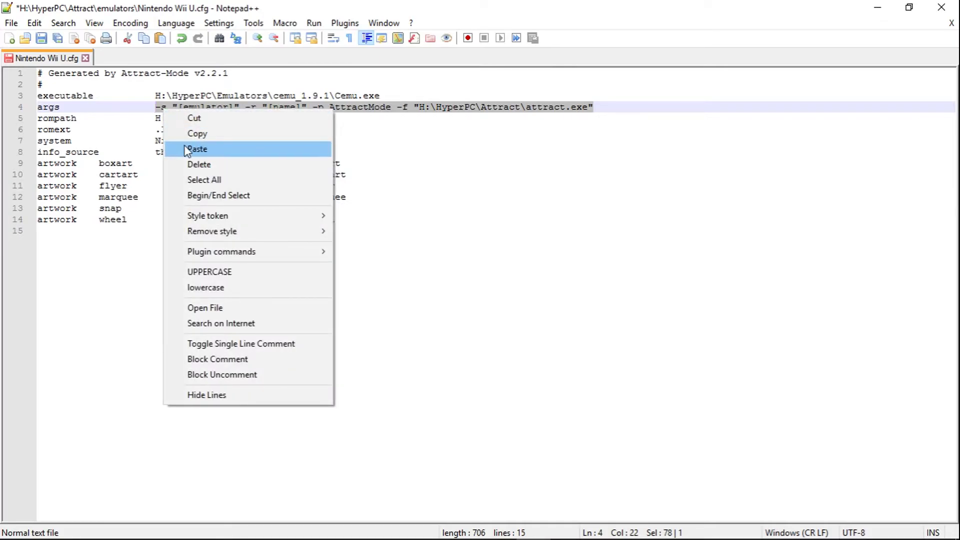
pyautogui.click(189, 147)
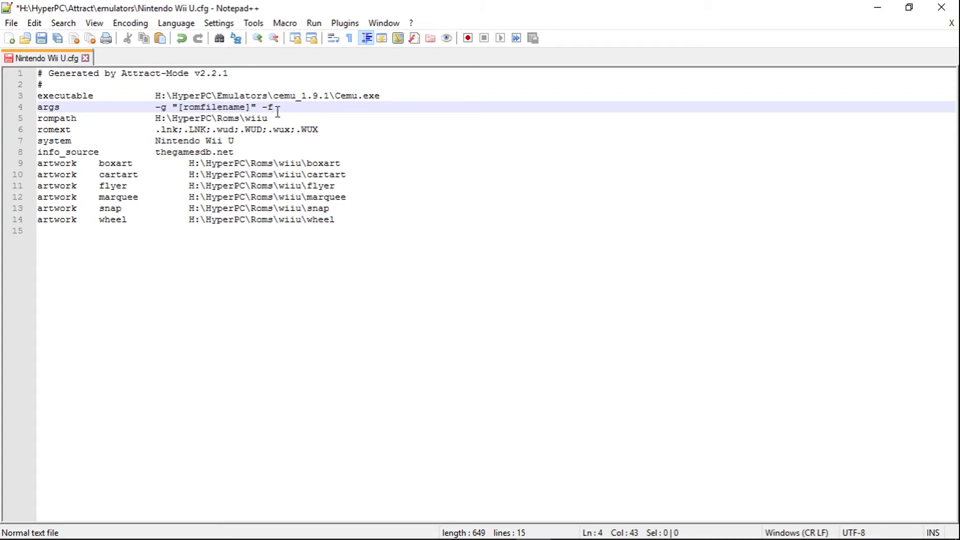
pyautogui.click(41, 38)
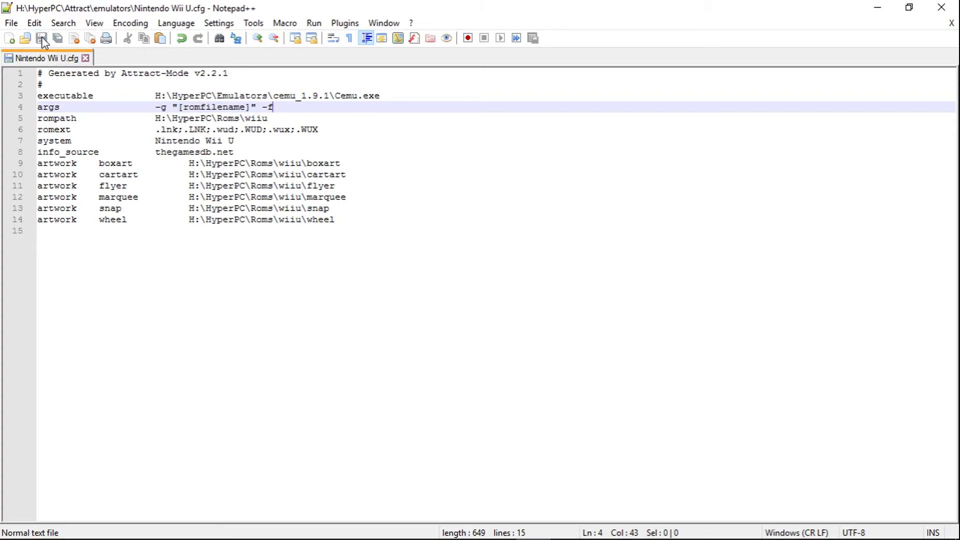
pyautogui.click(943, 7)
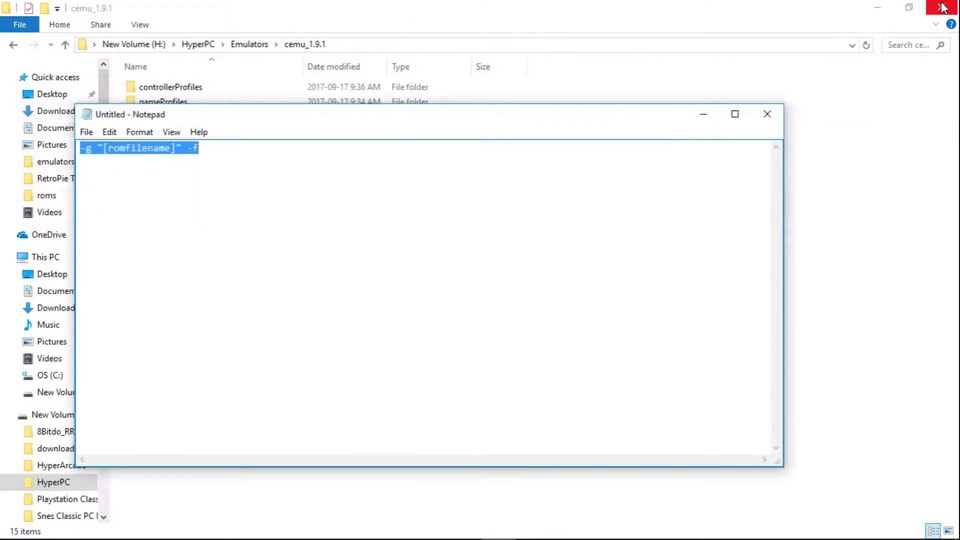
# Minimize the untitled note and go up from the cemu_1.9.1 folder to the HyperPC folder in File Explorer.
pyautogui.click(710, 115)
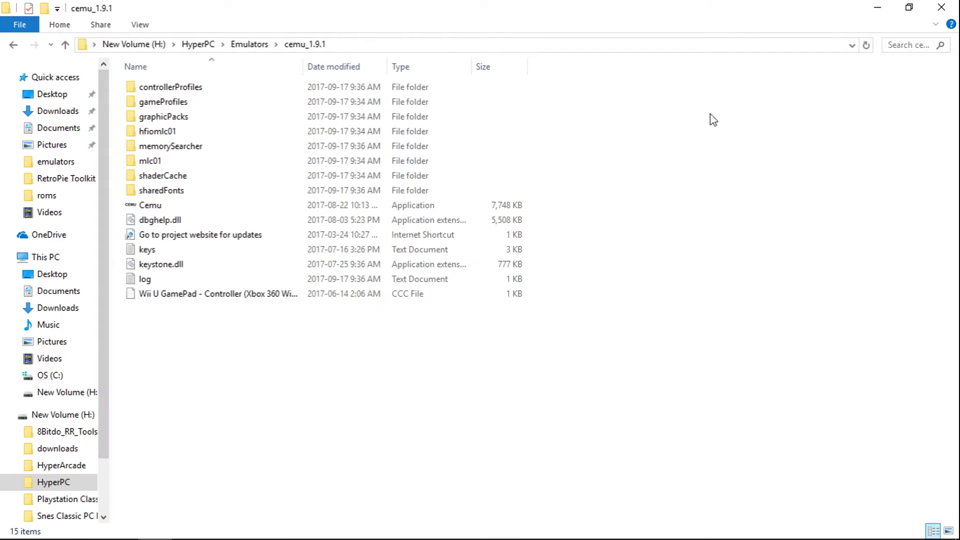
pyautogui.click(66, 45)
pyautogui.click(67, 44)
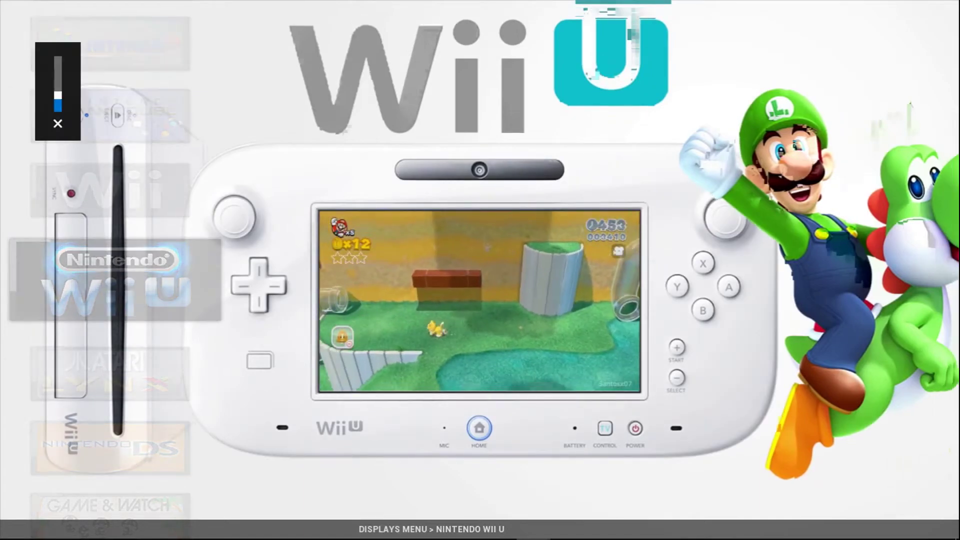
# Switch to Attract-Mode and open the Nintendo Wii U emulator's settings for editing in its configuration.
pyautogui.press('Tab')
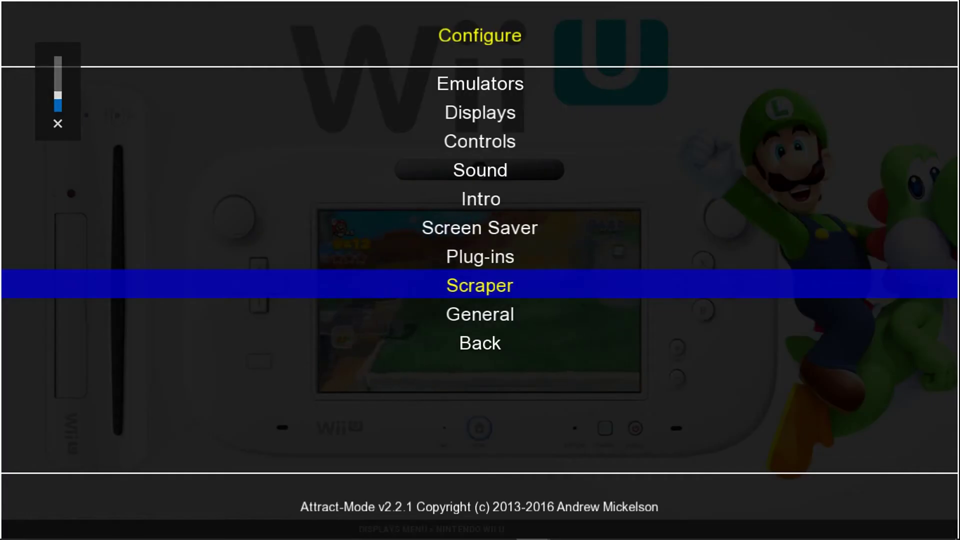
pyautogui.press('Down')
pyautogui.press('Down')
pyautogui.press('Down')
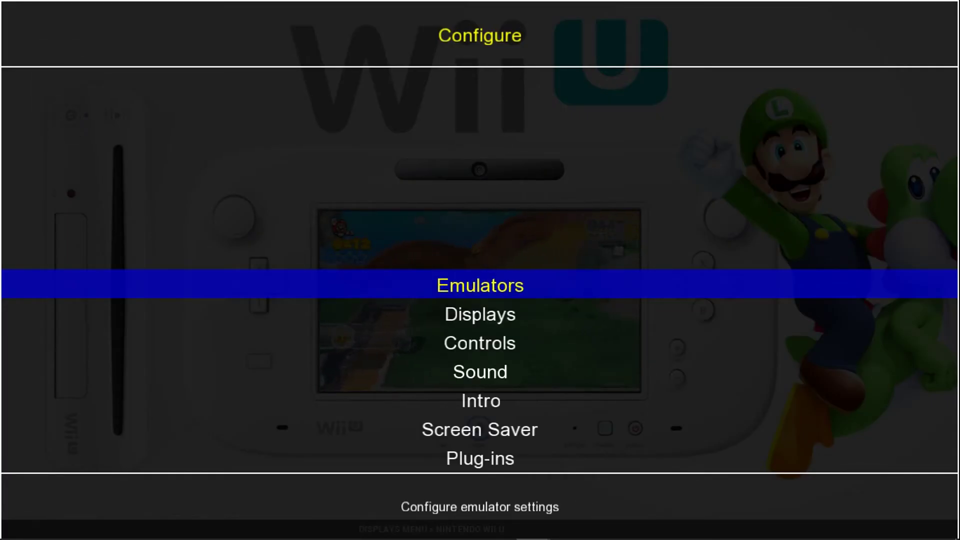
pyautogui.press('Return')
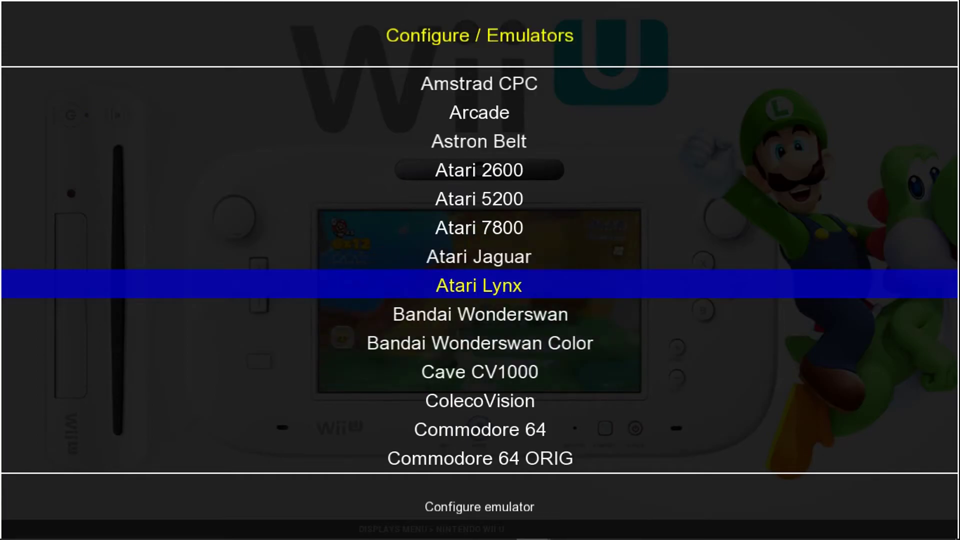
pyautogui.press('Down')
pyautogui.press('Down')
pyautogui.press('Down')
pyautogui.press('Down')
pyautogui.press('Down')
pyautogui.press('Down')
pyautogui.press('Down')
pyautogui.press('Down')
pyautogui.press('Down')
pyautogui.press('Down')
pyautogui.press('Down')
pyautogui.press('Down')
pyautogui.press('Down')
pyautogui.press('Down')
pyautogui.press('Down')
pyautogui.press('Down')
pyautogui.press('Down')
pyautogui.press('Down')
pyautogui.press('Down')
pyautogui.press('Down')
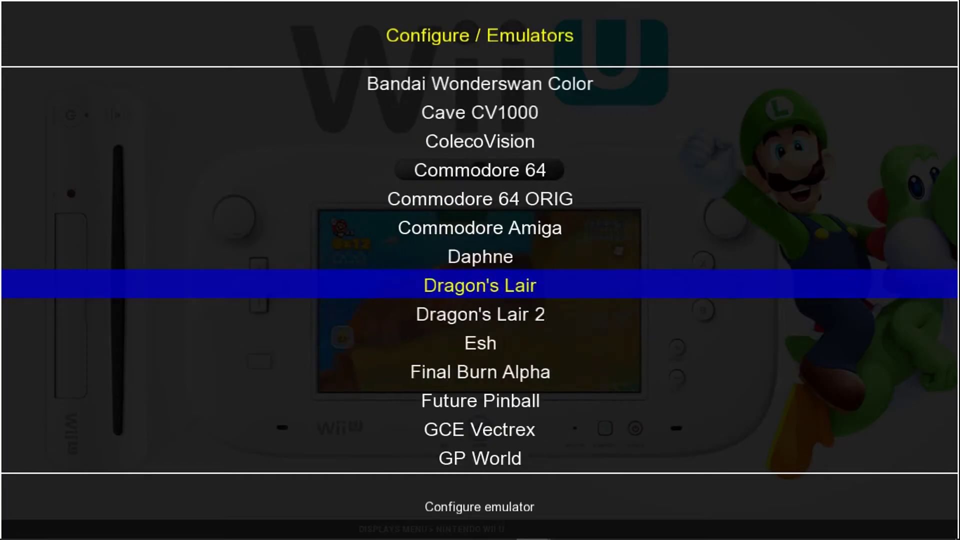
pyautogui.press('Down')
pyautogui.press('Down')
pyautogui.press('Down')
pyautogui.press('Down')
pyautogui.press('Down')
pyautogui.press('Down')
pyautogui.press('Down')
pyautogui.press('Down')
pyautogui.press('Down')
pyautogui.press('Down')
pyautogui.press('Down')
pyautogui.press('Down')
pyautogui.press('Down')
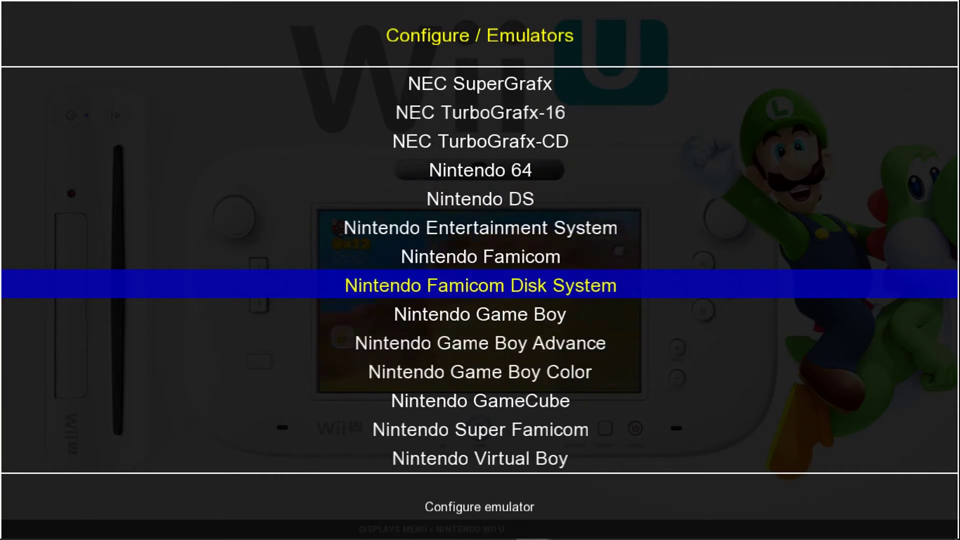
pyautogui.press('Down')
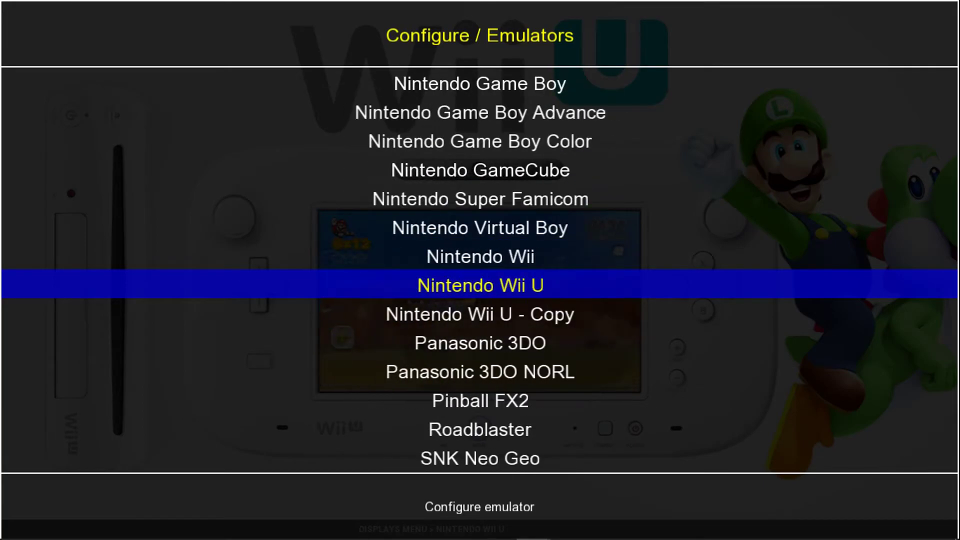
pyautogui.press('Return')
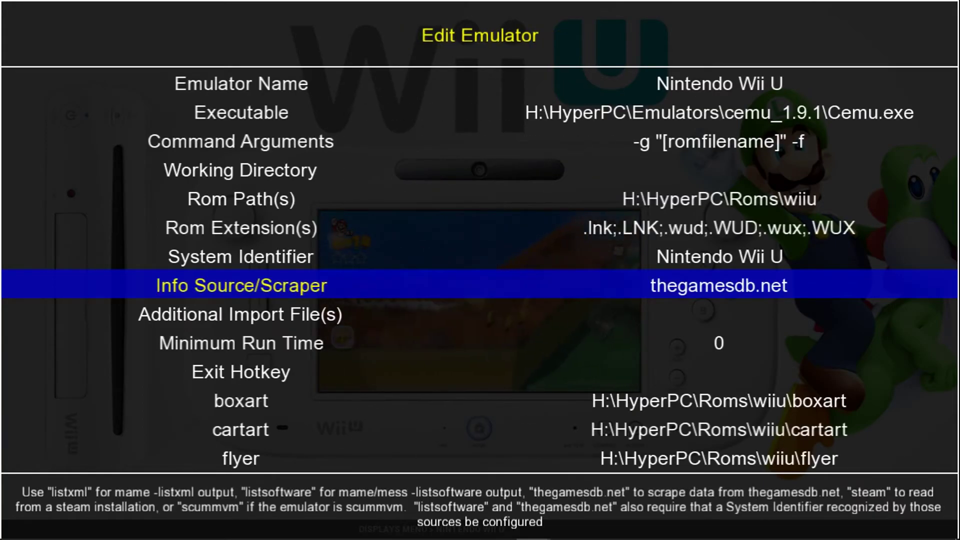
# Set the Nintendo Wii U emulator's exit hotkey to Escape and return to the displays menu.
pyautogui.press('Down')
pyautogui.press('Down')
pyautogui.press('Down')
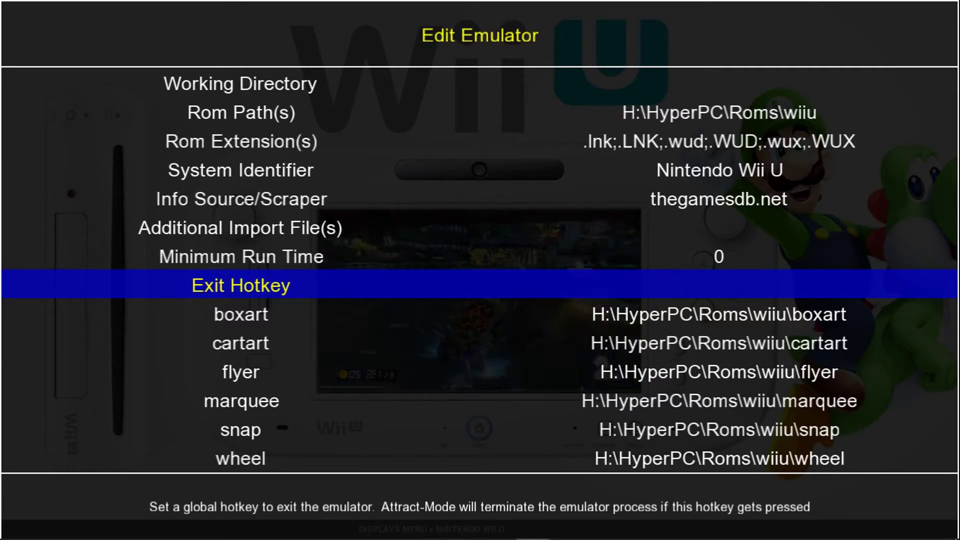
pyautogui.press('Return')
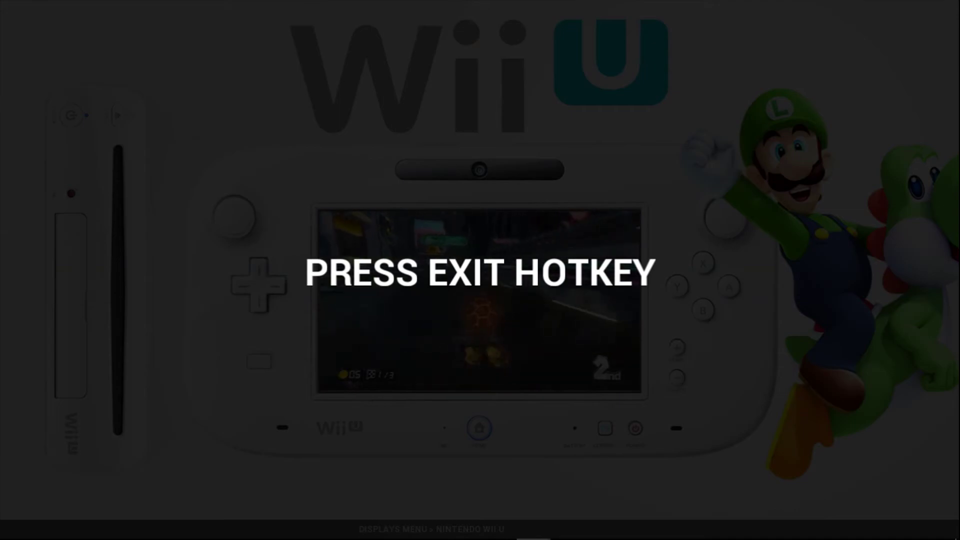
pyautogui.press('Escape')
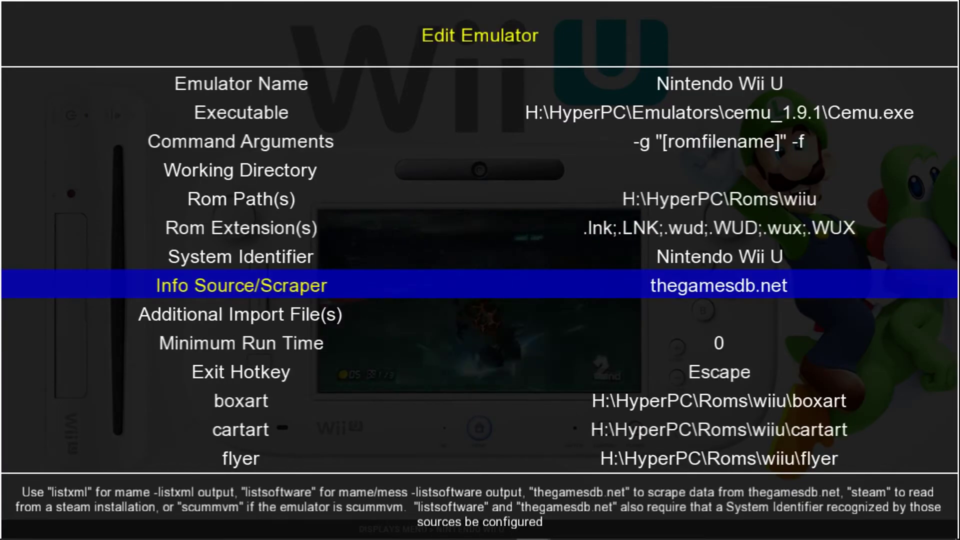
pyautogui.press('Down')
pyautogui.press('Down')
pyautogui.press('Down')
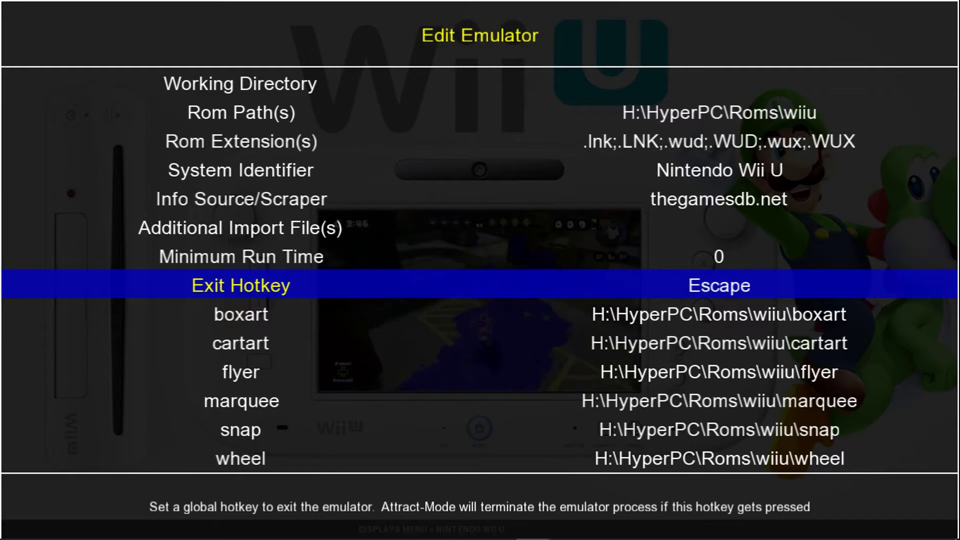
pyautogui.press('Escape')
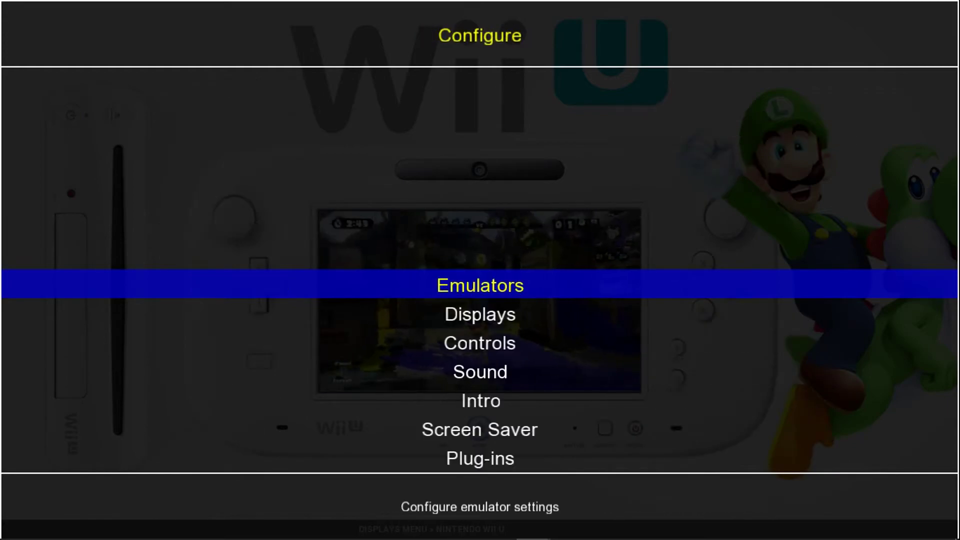
pyautogui.press('Escape')
# Open the Nintendo Wii U display to look at its game list and return to the displays menu.
pyautogui.press('Up')
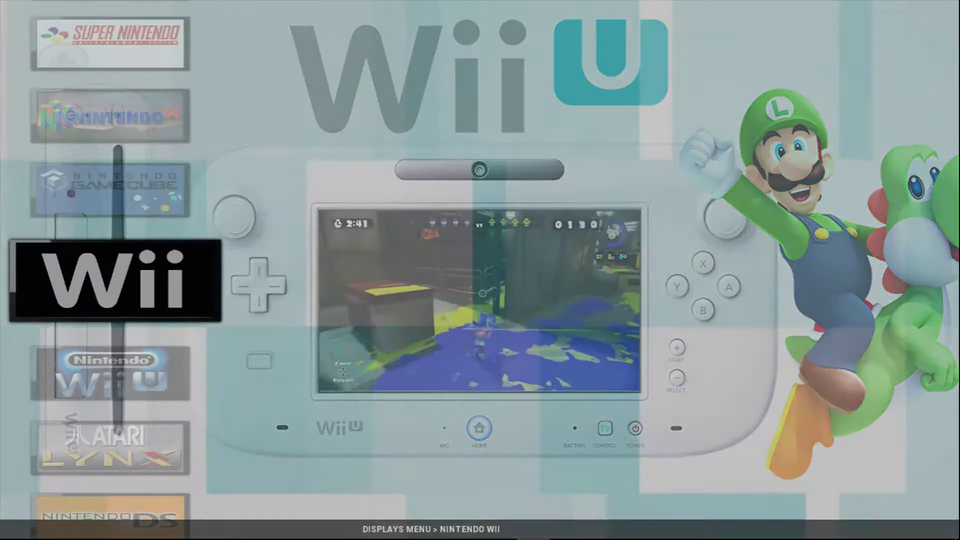
pyautogui.press('Down')
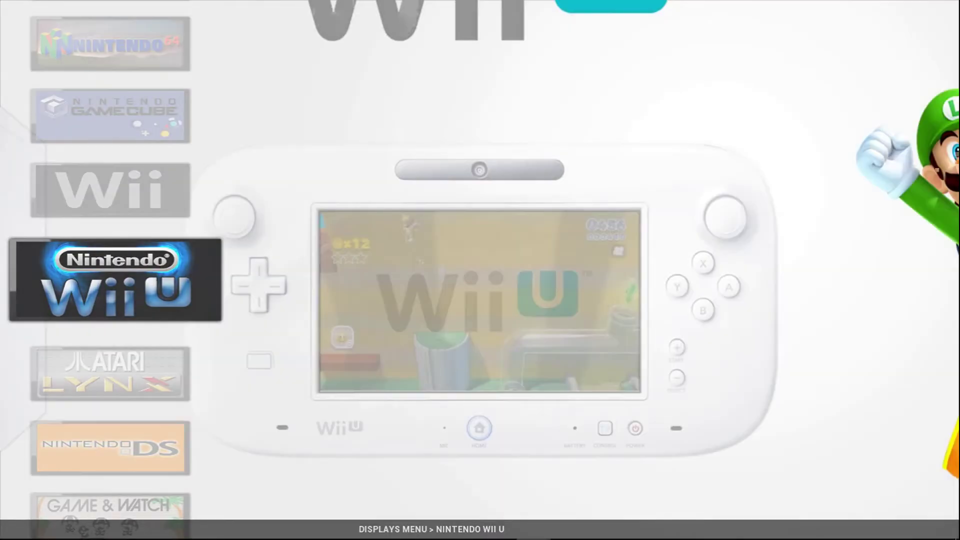
pyautogui.press('Return')
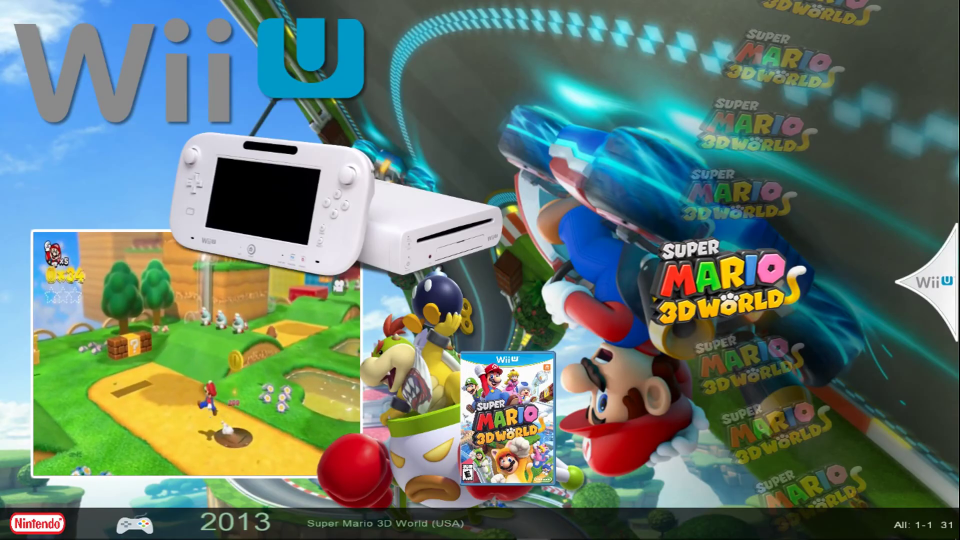
pyautogui.press('Escape')
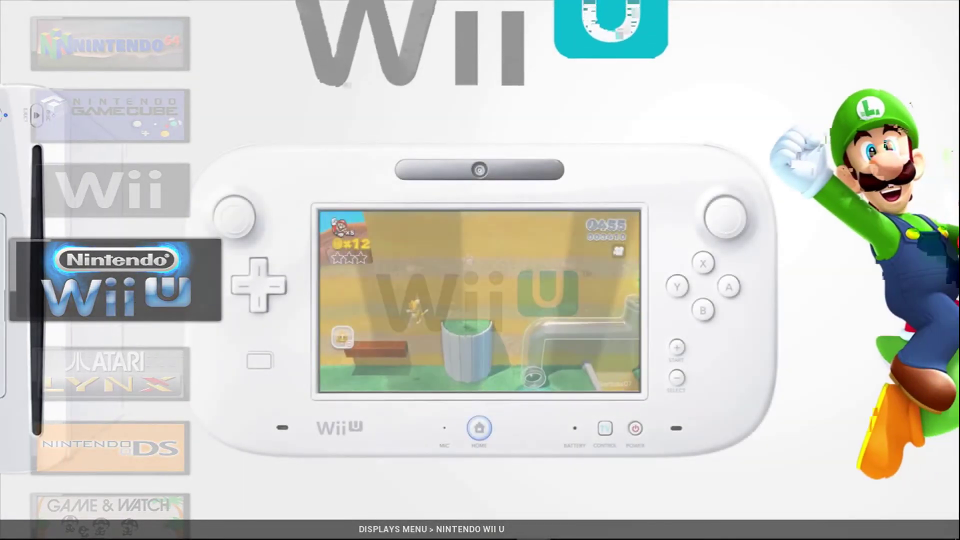